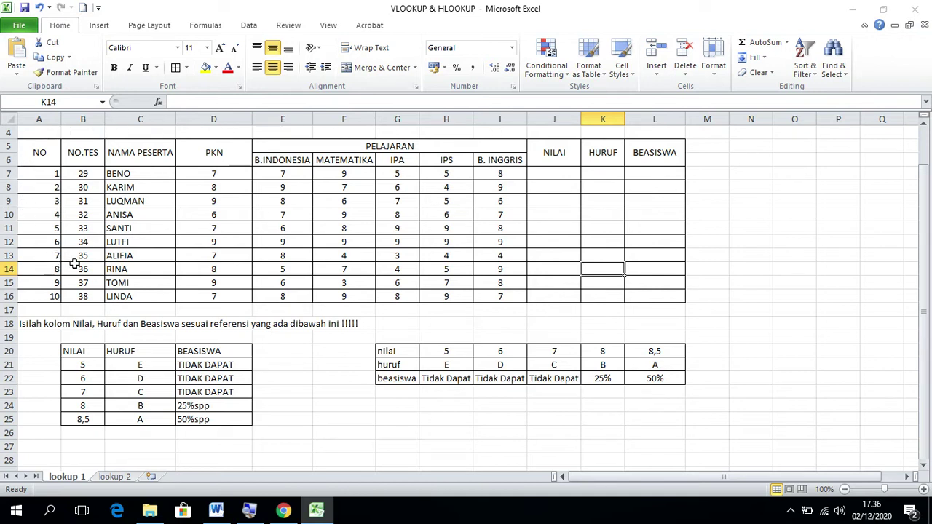
# Step: Examine the participants' names, their subject scores and the empty NILAI column in the grade table
pyautogui.click(230, 179)
pyautogui.click(219, 152)
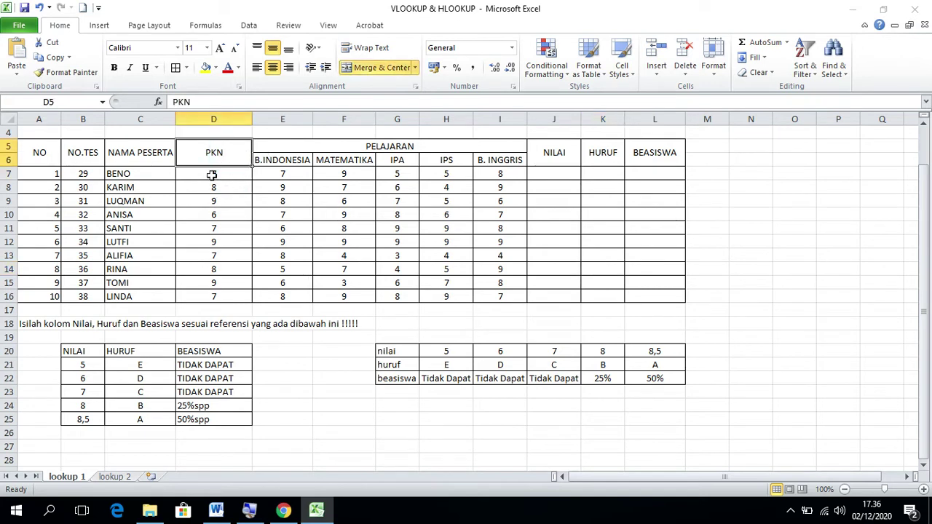
pyautogui.click(140, 173)
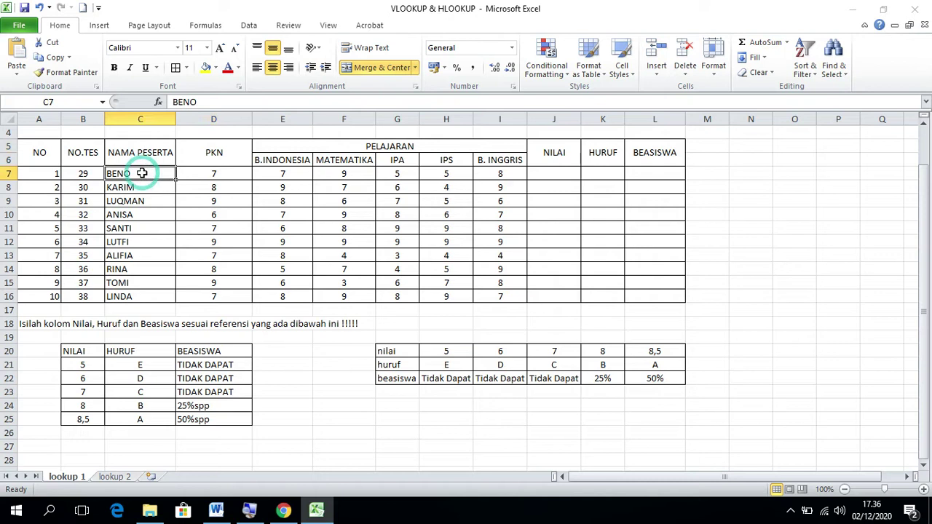
pyautogui.moveTo(142, 174); pyautogui.dragTo(150, 299)
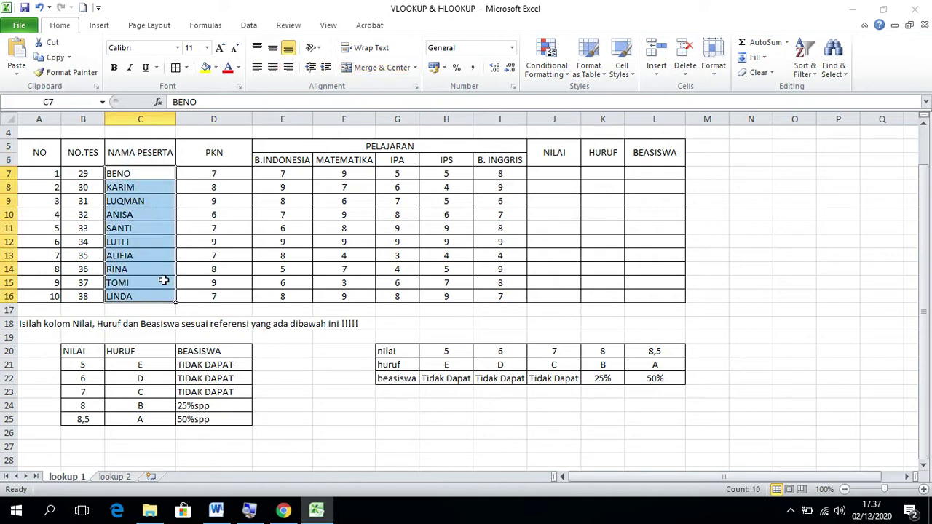
pyautogui.click(220, 202)
pyautogui.moveTo(211, 173); pyautogui.dragTo(500, 186)
pyautogui.moveTo(146, 175); pyautogui.dragTo(500, 175)
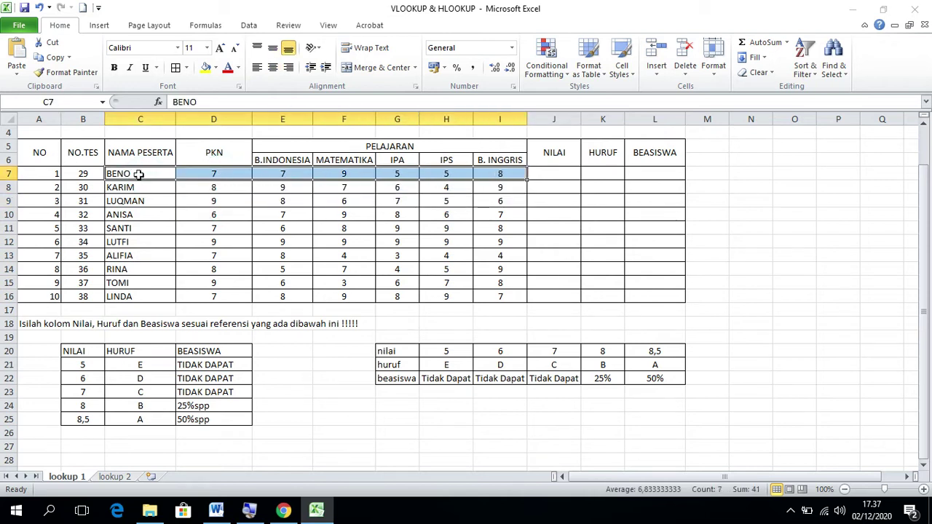
pyautogui.click(547, 171)
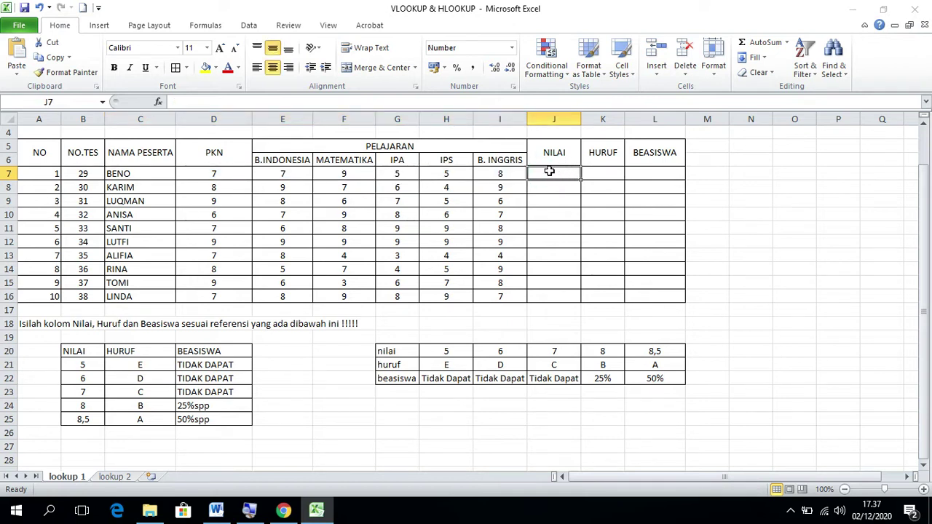
pyautogui.moveTo(549, 172); pyautogui.dragTo(559, 292)
pyautogui.click(549, 170)
pyautogui.click(117, 375)
# Step: Calculate the average of D7:I7 in NILAI cell J7 and fill the formula down to J16
pyautogui.click(552, 170)
pyautogui.click(789, 44)
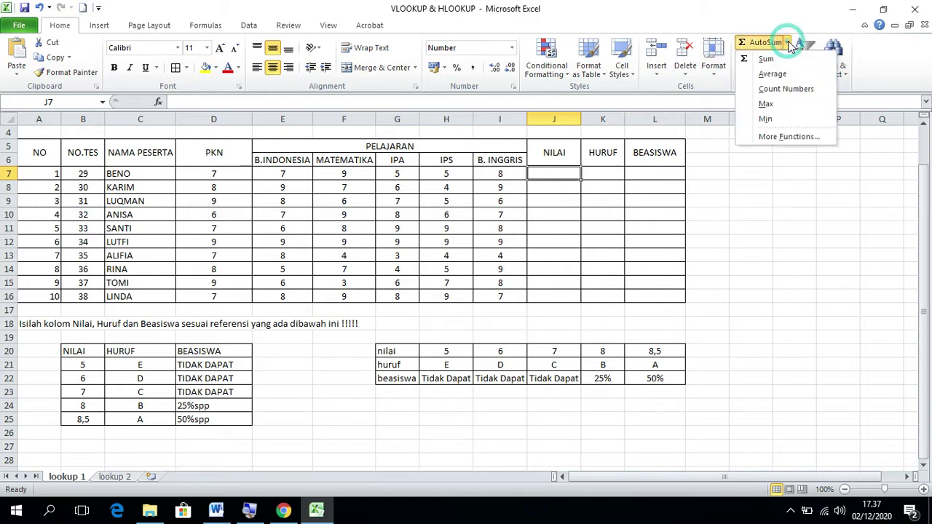
pyautogui.click(772, 74)
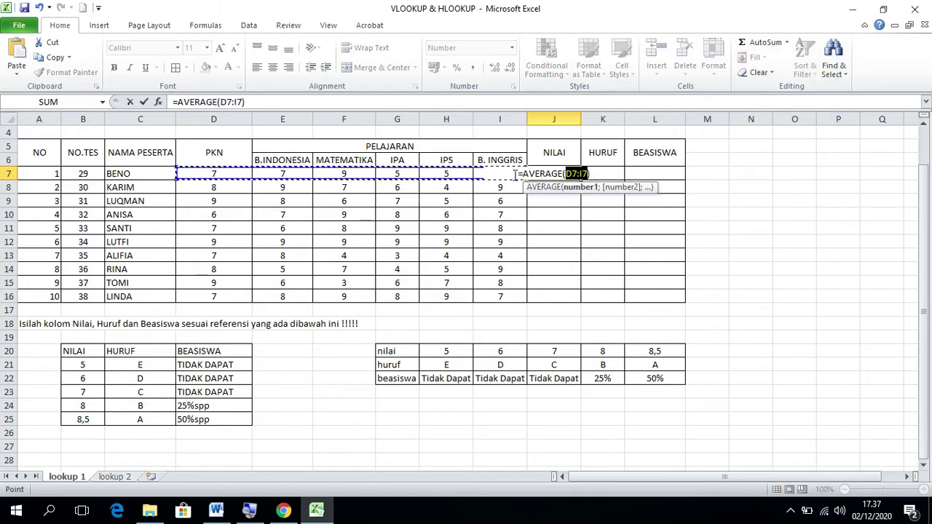
pyautogui.moveTo(211, 175); pyautogui.dragTo(487, 172)
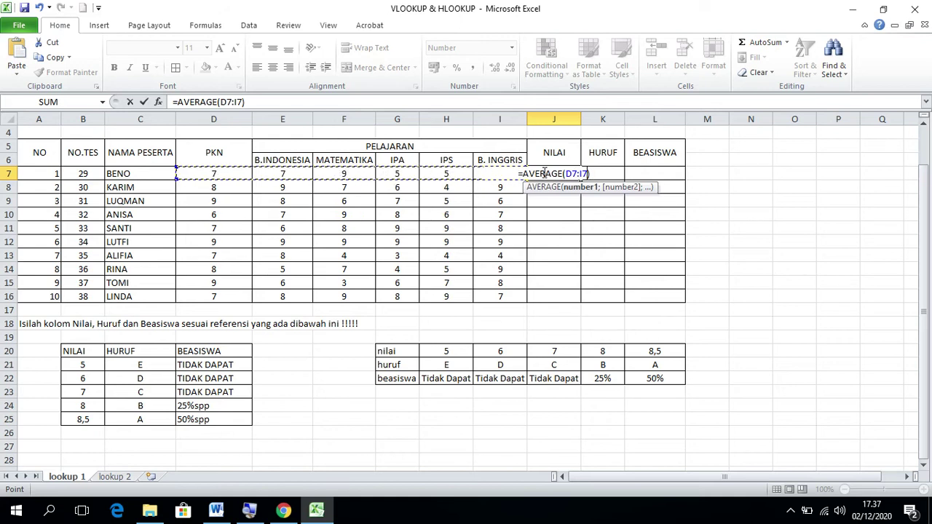
pyautogui.press('Return')
pyautogui.click(557, 174)
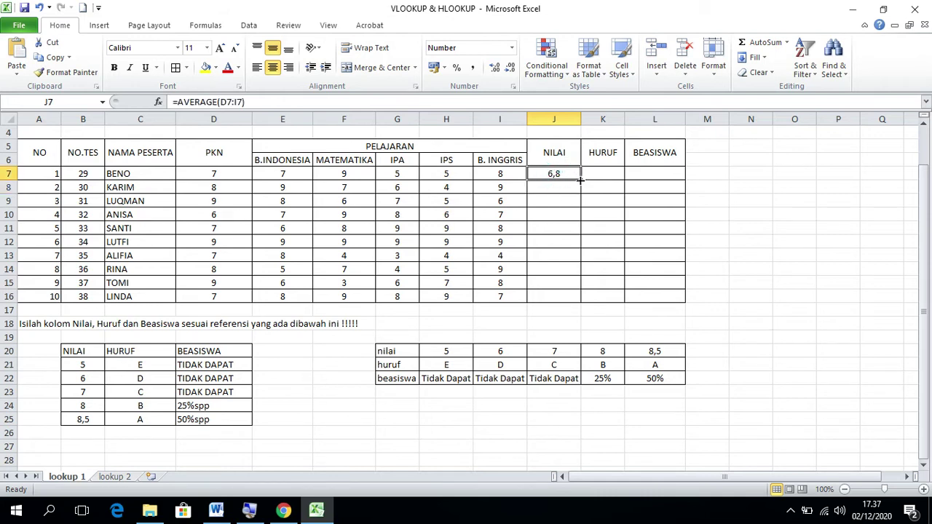
pyautogui.moveTo(581, 181); pyautogui.dragTo(588, 308)
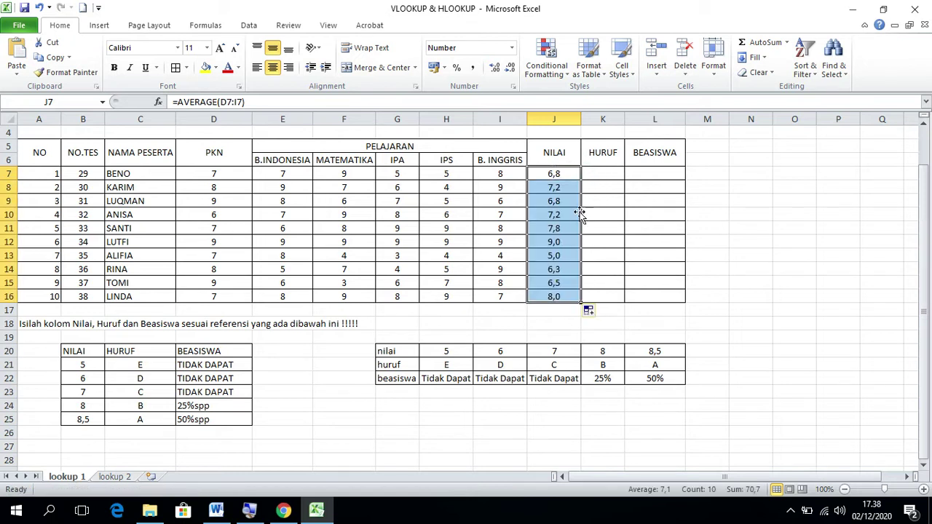
# Step: Examine the HURUF column and the nilai, huruf and beasiswa entries of the vertical and horizontal reference tables
pyautogui.click(563, 172)
pyautogui.click(604, 171)
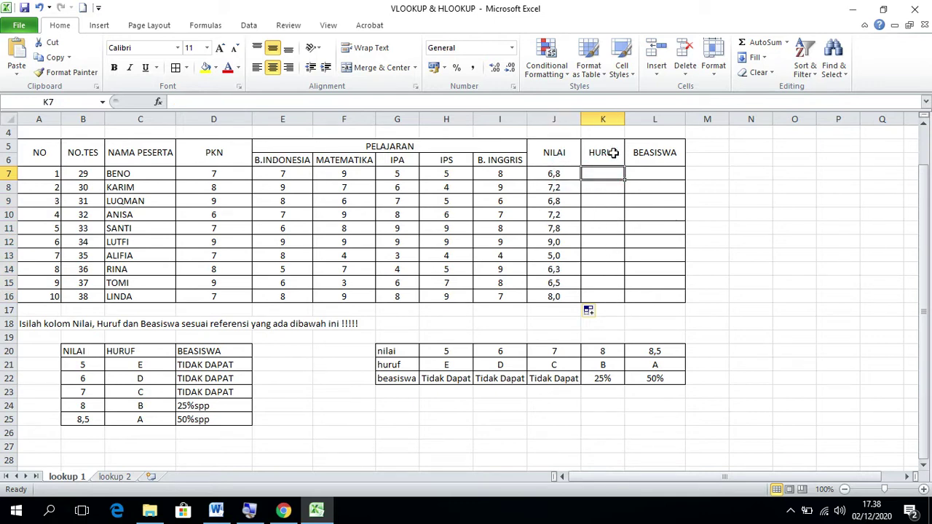
pyautogui.click(121, 174)
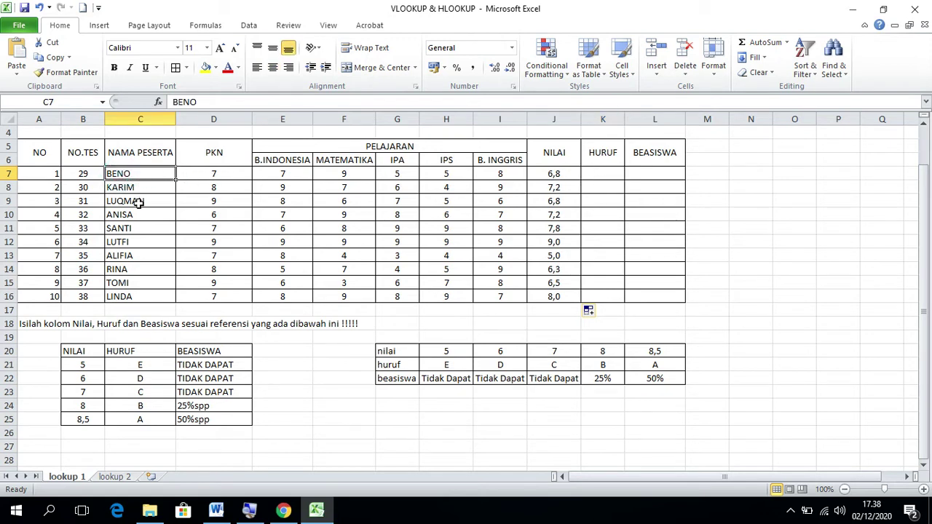
pyautogui.click(597, 177)
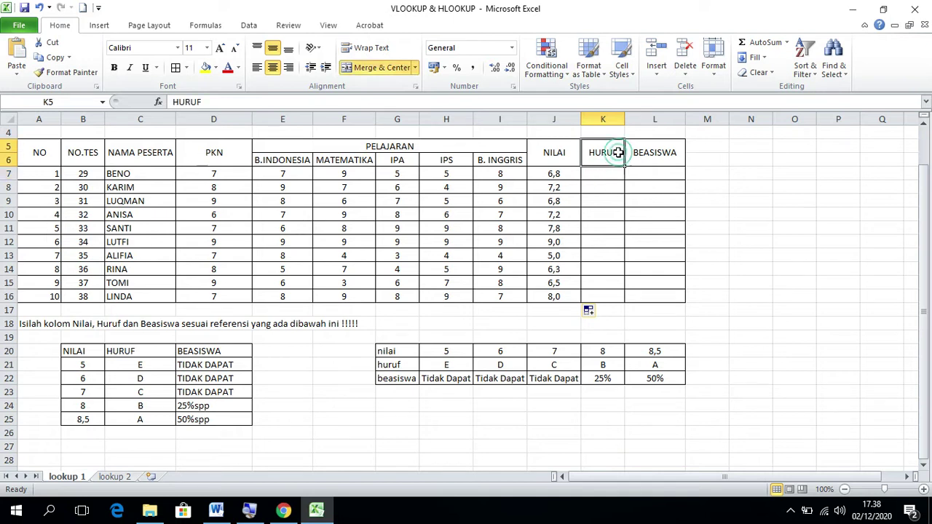
pyautogui.doubleClick(617, 152)
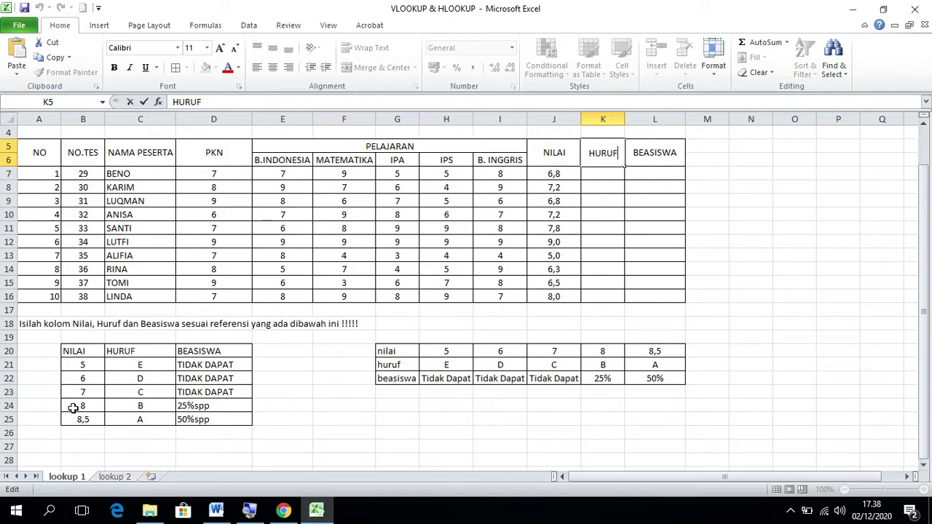
pyautogui.click(608, 175)
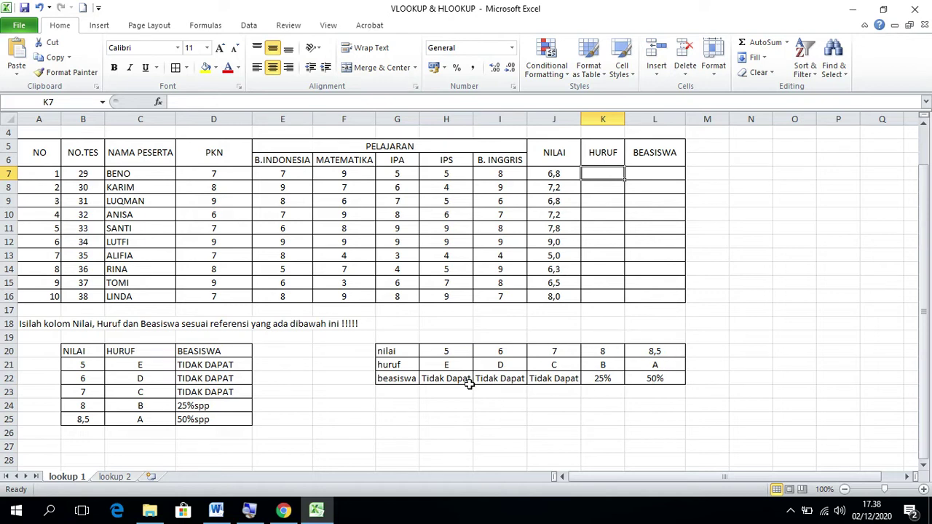
pyautogui.moveTo(78, 365); pyautogui.dragTo(78, 419)
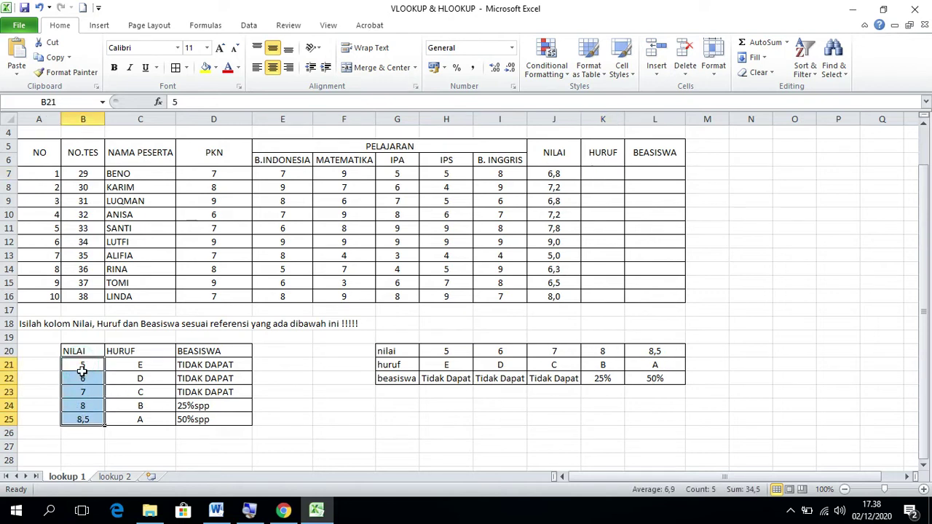
pyautogui.click(136, 366)
pyautogui.moveTo(136, 366); pyautogui.dragTo(136, 419)
pyautogui.moveTo(201, 364); pyautogui.dragTo(198, 419)
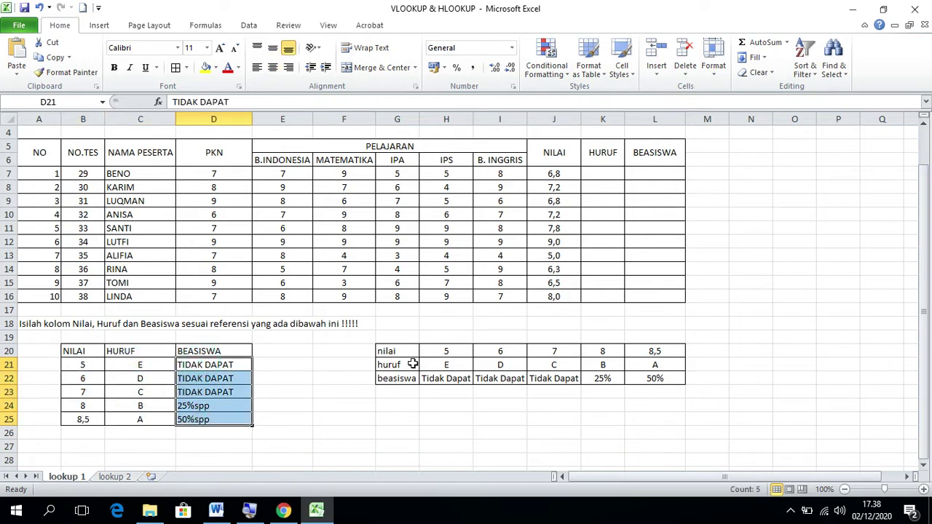
pyautogui.click(435, 350)
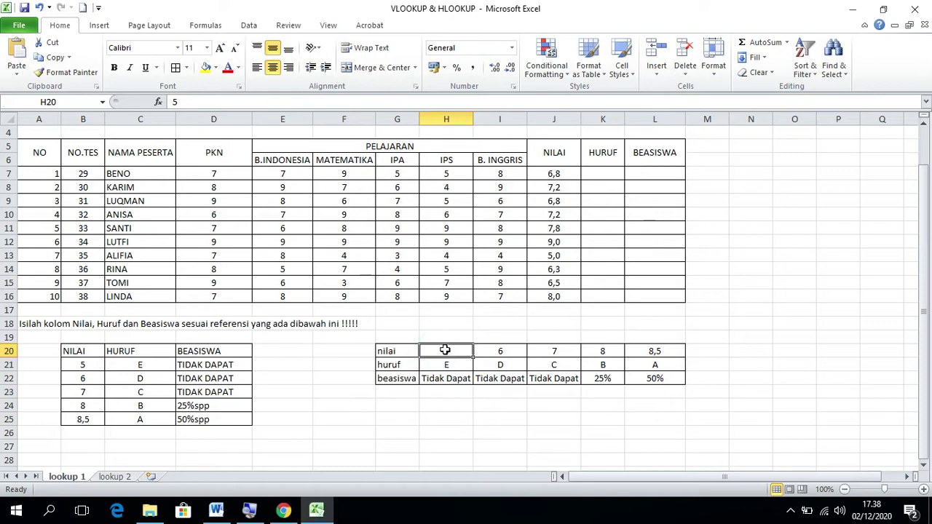
pyautogui.moveTo(445, 350); pyautogui.dragTo(672, 354)
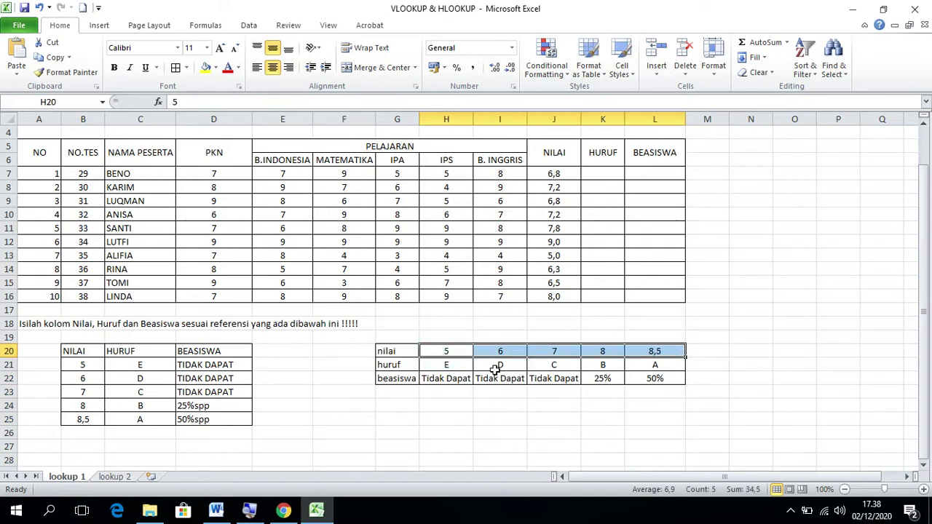
pyautogui.moveTo(448, 368); pyautogui.dragTo(651, 362)
pyautogui.moveTo(431, 378); pyautogui.dragTo(653, 375)
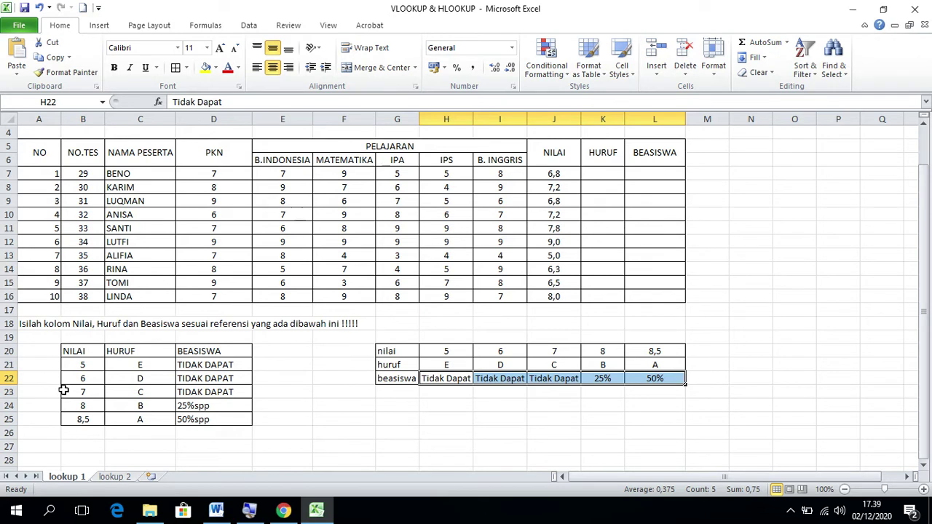
# Step: Label the vertical reference table by entering VLOOKUP in cell B27 below it
pyautogui.moveTo(63, 364); pyautogui.dragTo(65, 421)
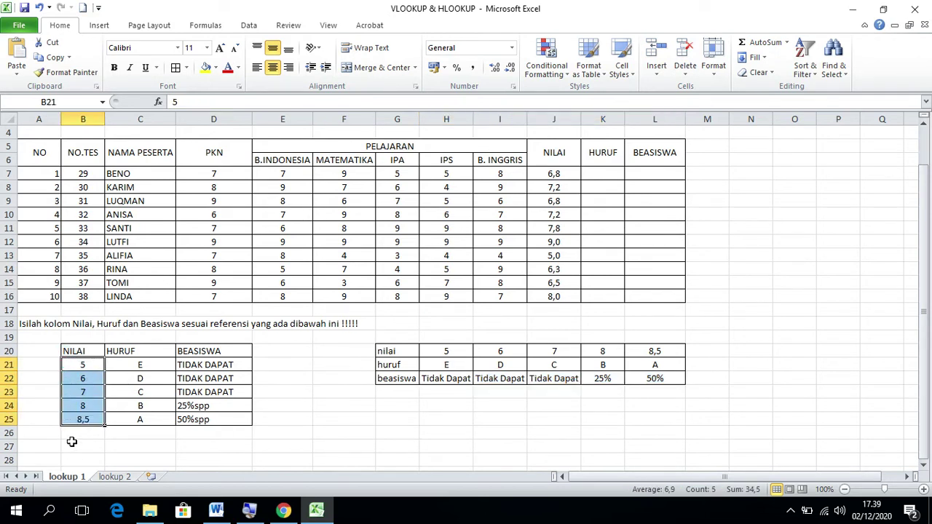
pyautogui.click(72, 446)
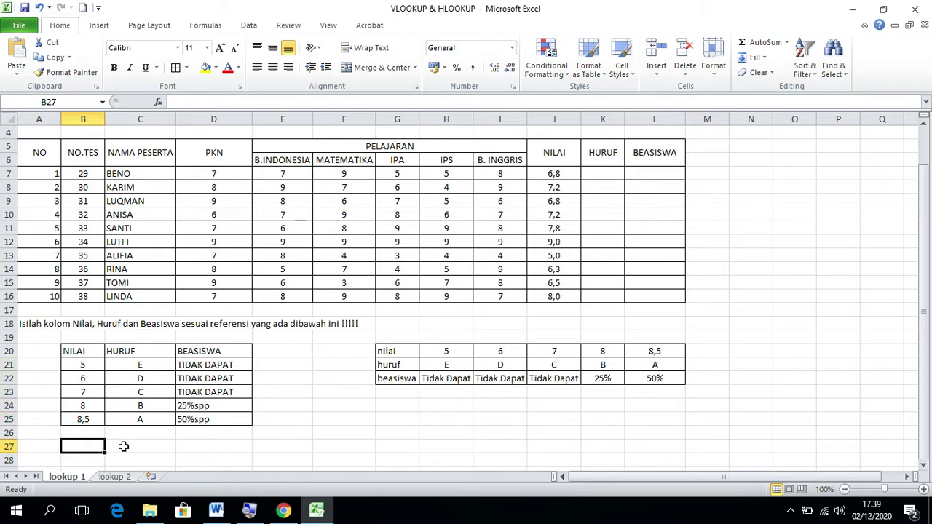
pyautogui.write('V')
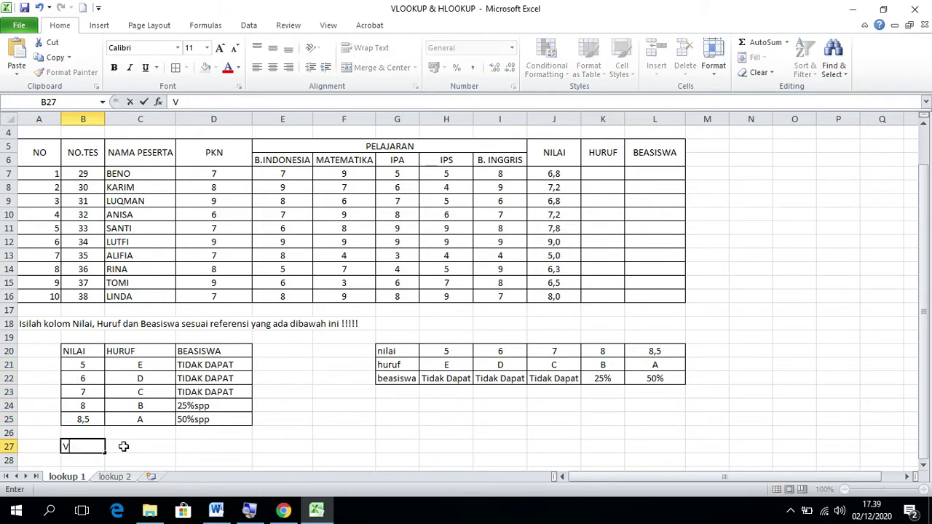
pyautogui.write('LOOKUP')
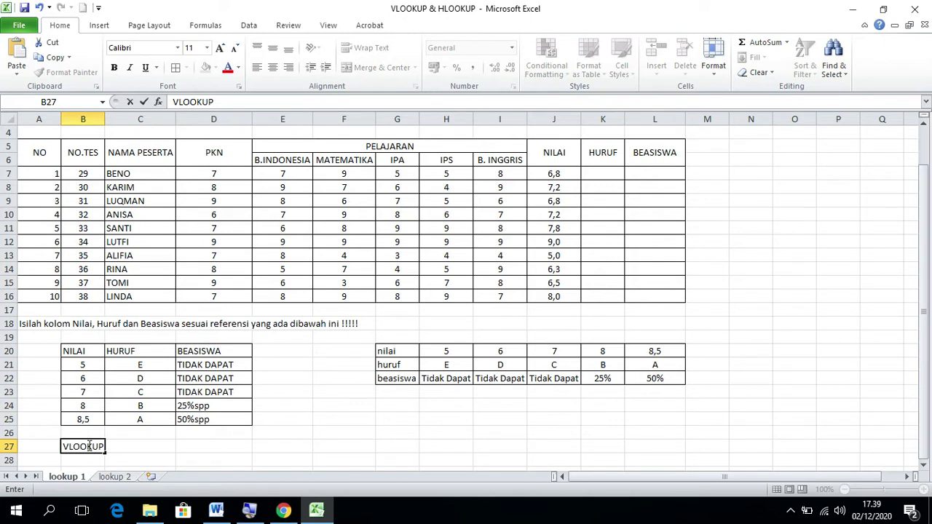
# Step: Label the horizontal reference table by entering HLOOKUP in cell G24 below it
pyautogui.click(444, 402)
pyautogui.click(399, 405)
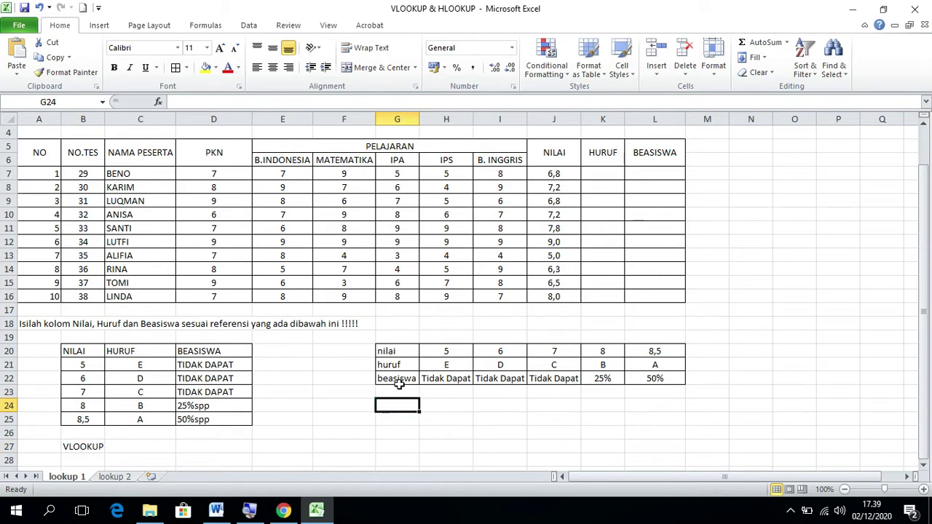
pyautogui.write('H')
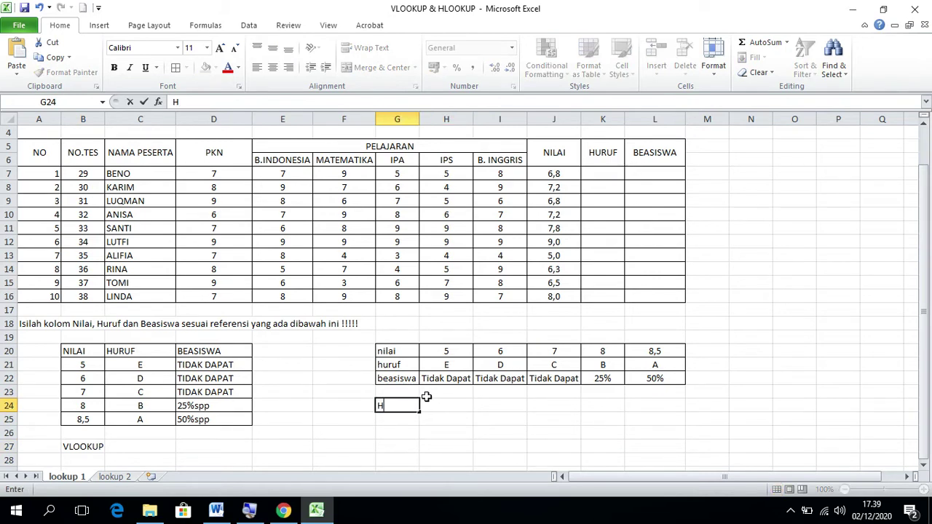
pyautogui.press('BackSpace')
pyautogui.press('BackSpace')
pyautogui.write('OOKUP')
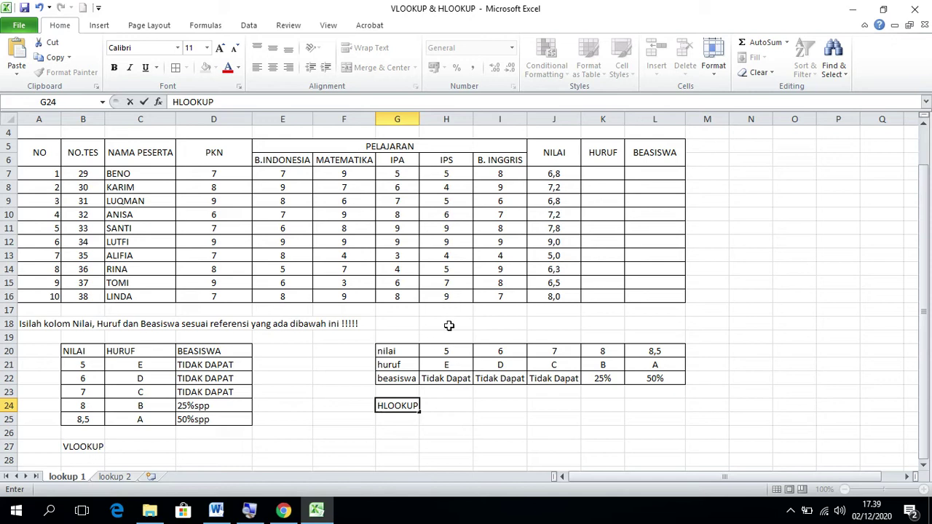
pyautogui.click(417, 351)
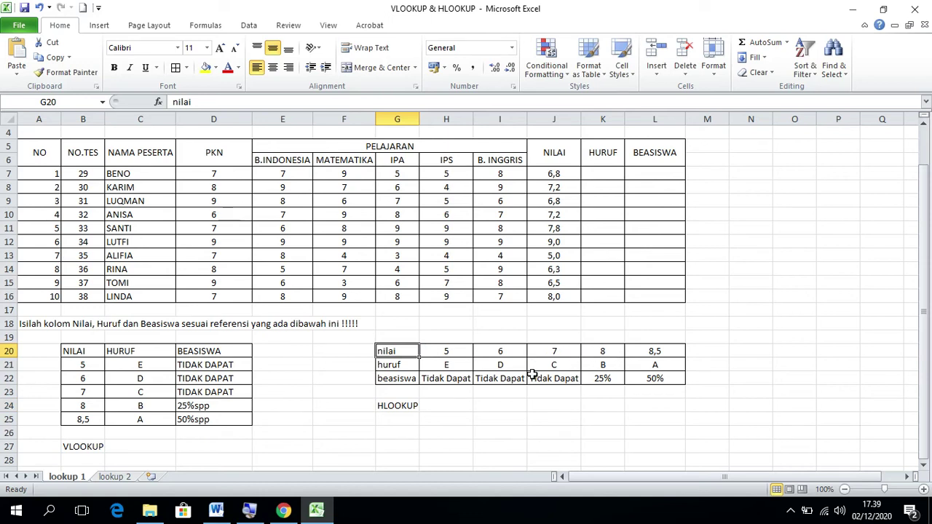
# Step: Review the nilai row of the horizontal reference table and the VLOOKUP label under the vertical one
pyautogui.click(441, 353)
pyautogui.click(503, 353)
pyautogui.click(591, 353)
pyautogui.click(659, 352)
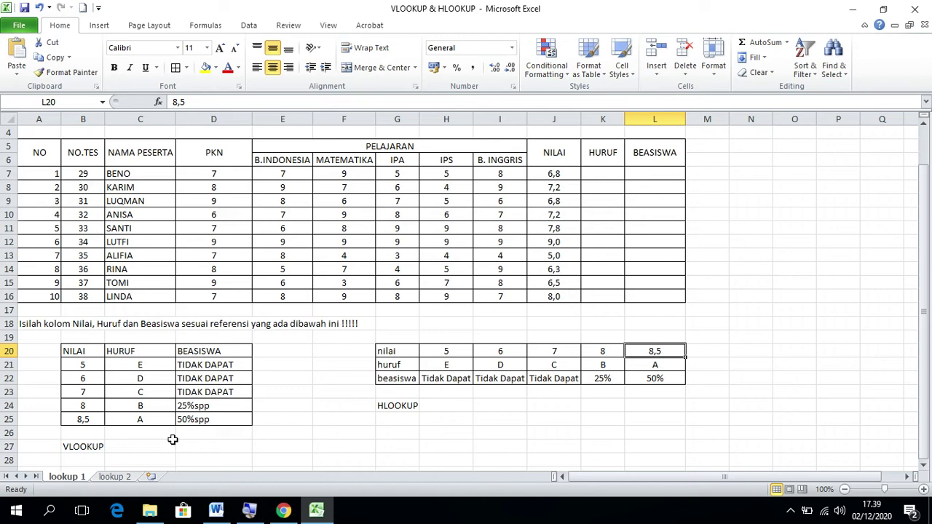
pyautogui.click(67, 446)
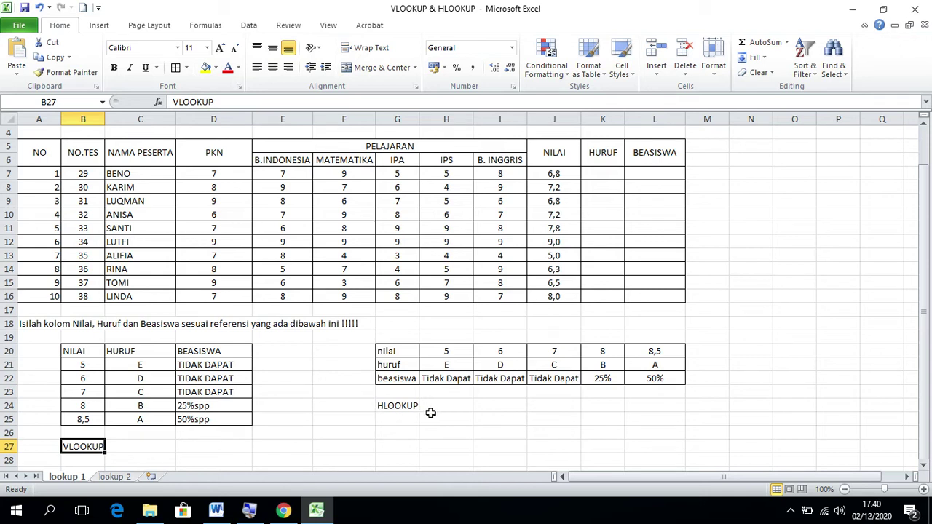
# Step: Start a VLOOKUP formula in K7, the first HURUF cell, with J7 as the lookup value
pyautogui.click(593, 174)
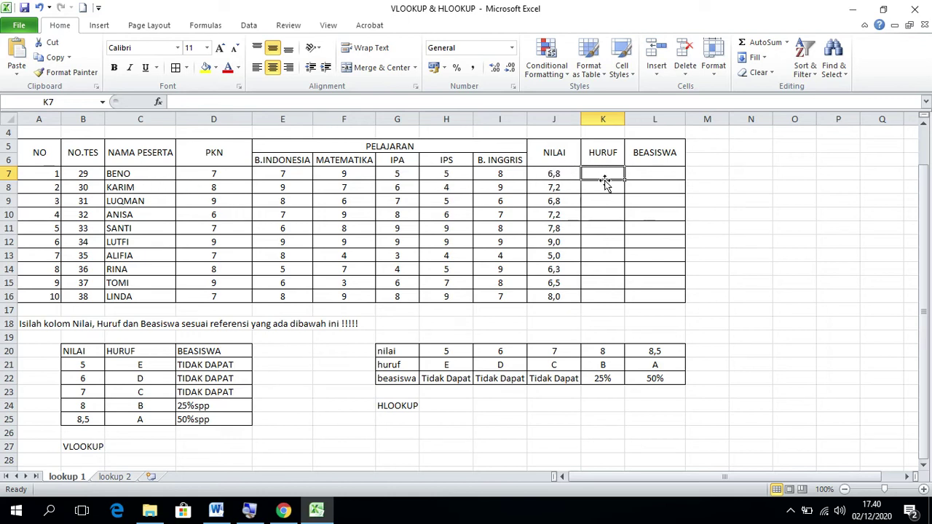
pyautogui.write('=')
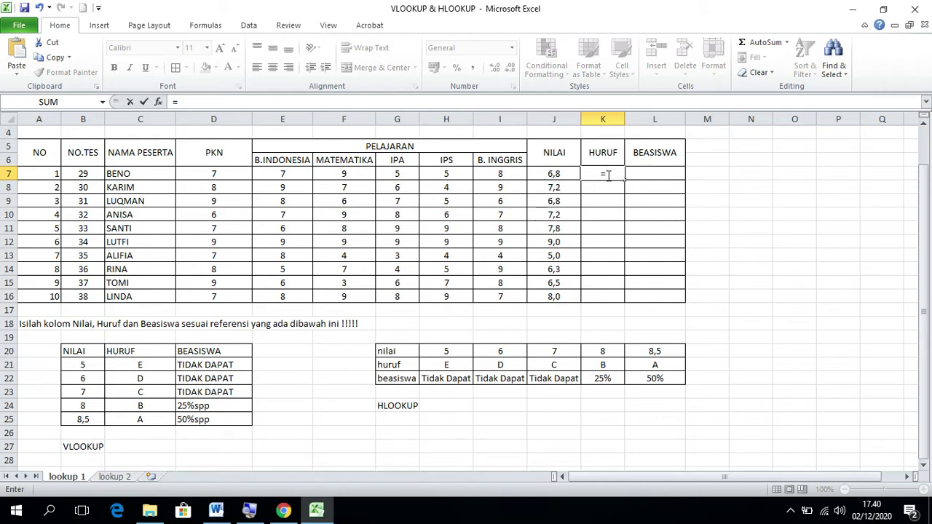
pyautogui.write('VLO')
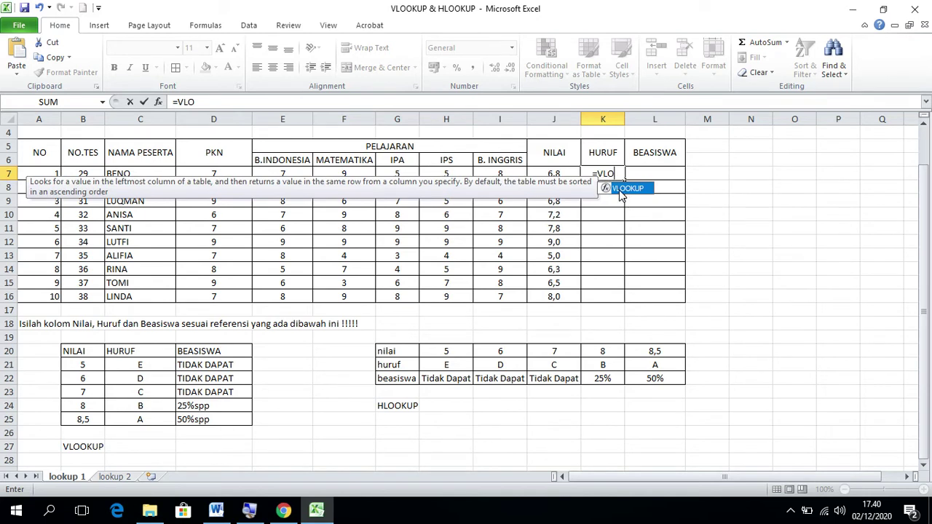
pyautogui.doubleClick(616, 189)
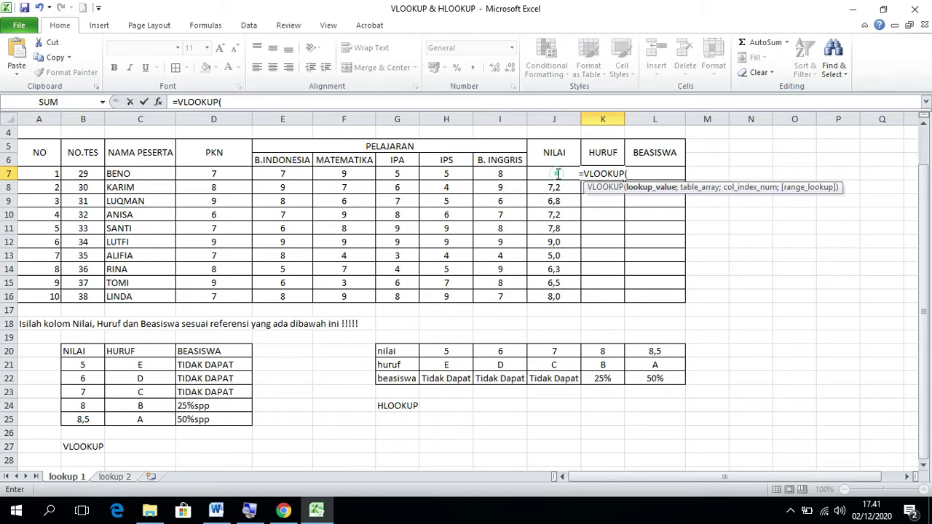
pyautogui.press('F2')
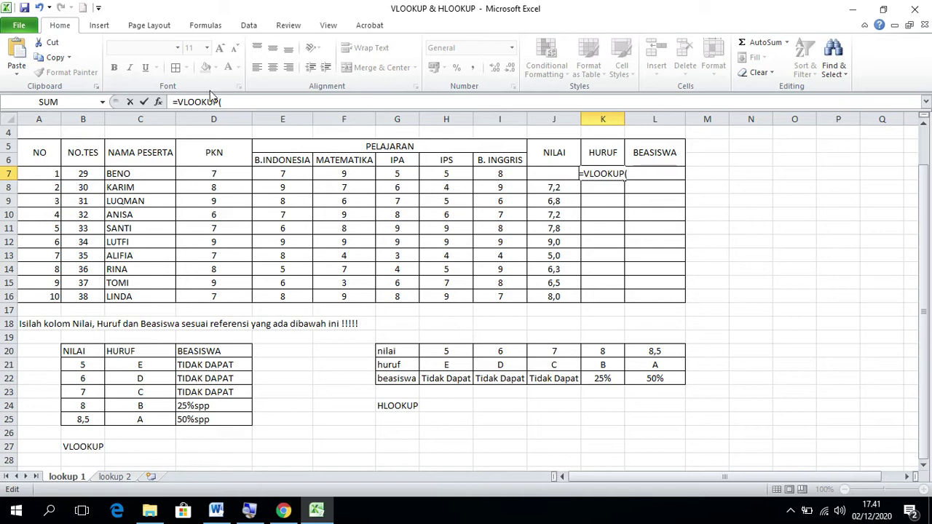
pyautogui.click(248, 100)
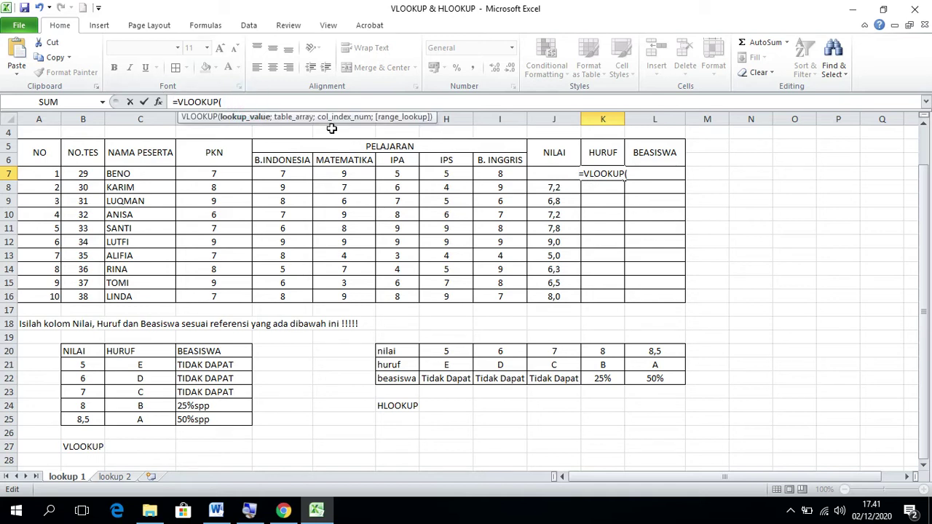
pyautogui.click(596, 174)
pyautogui.click(557, 173)
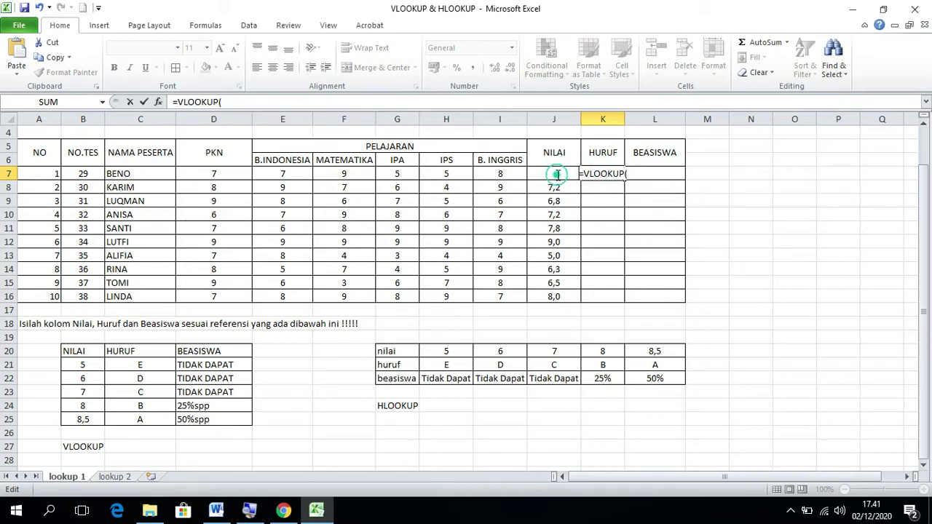
pyautogui.click(632, 174)
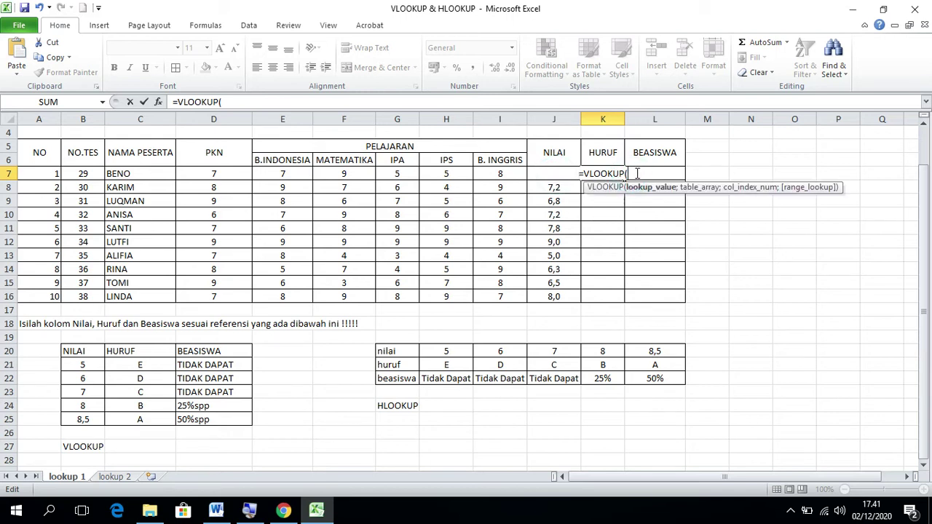
pyautogui.click(640, 173)
pyautogui.write('J7')
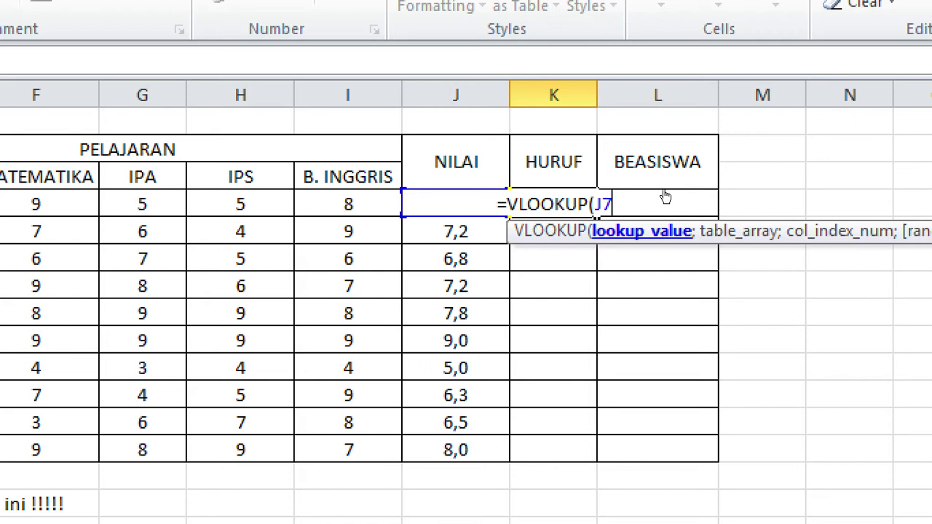
# Step: Set the table array of the K7 formula to B21:C25, the NILAI and HURUF entries of the vertical reference table
pyautogui.write(';')
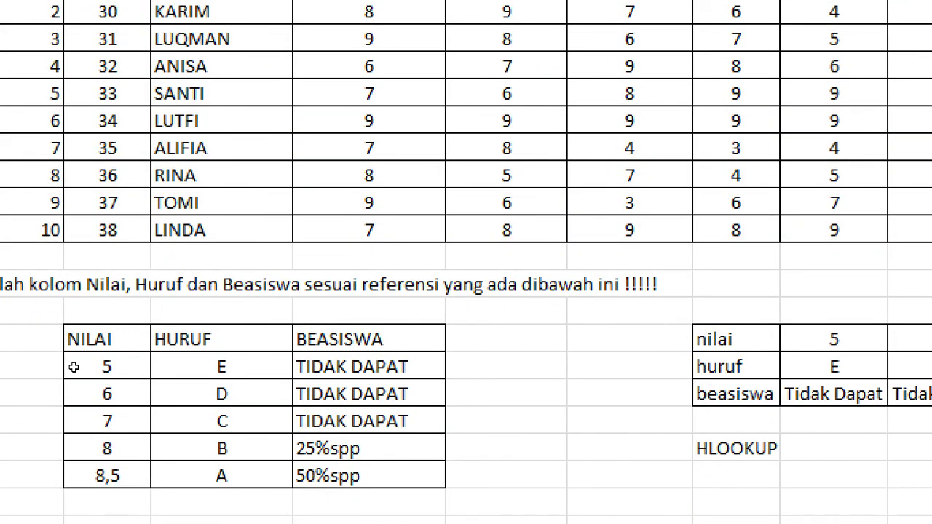
pyautogui.moveTo(105, 366); pyautogui.dragTo(150, 417)
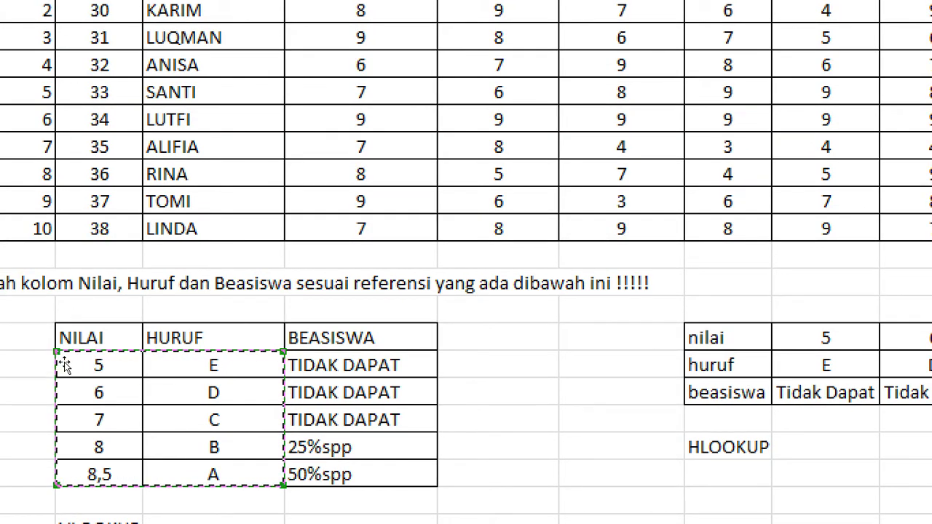
pyautogui.moveTo(79, 361); pyautogui.dragTo(228, 418)
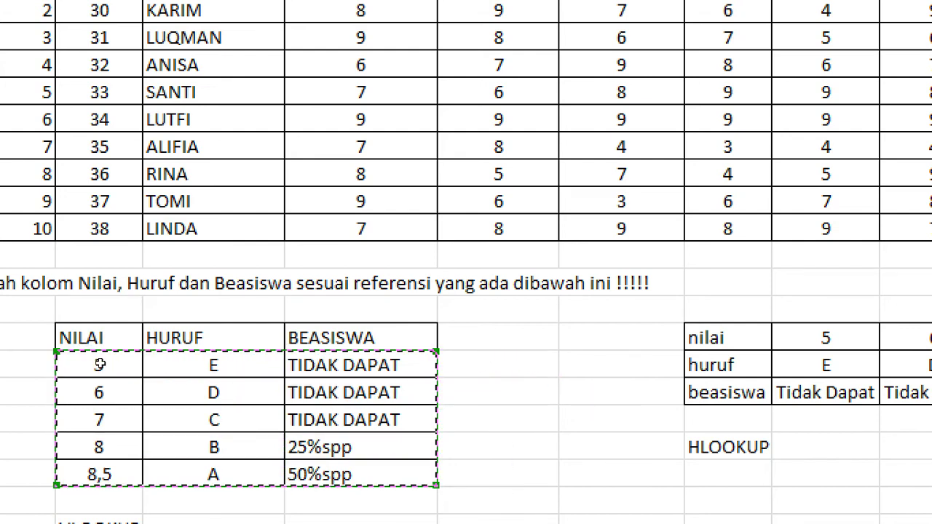
pyautogui.moveTo(70, 364); pyautogui.dragTo(147, 406)
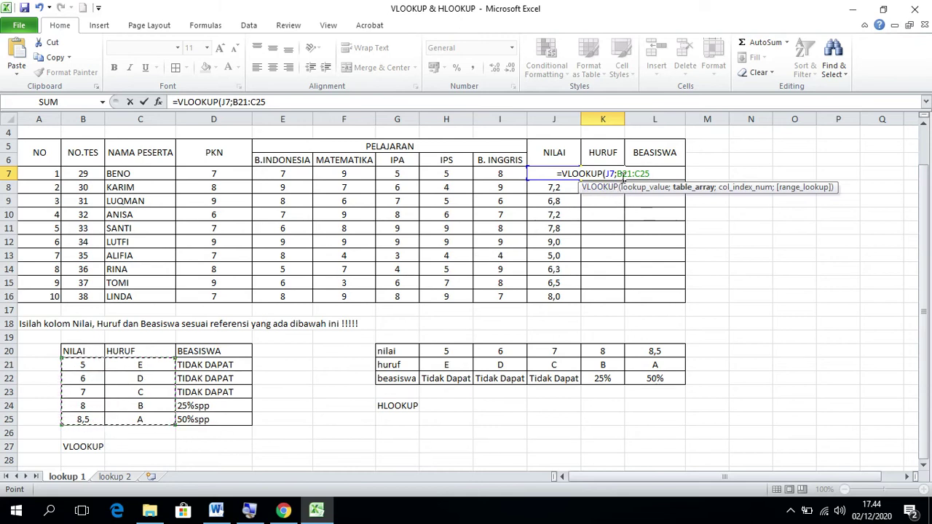
# Step: Make the table array in the K7 formula absolute as $B$21:$C$25
pyautogui.doubleClick(618, 173)
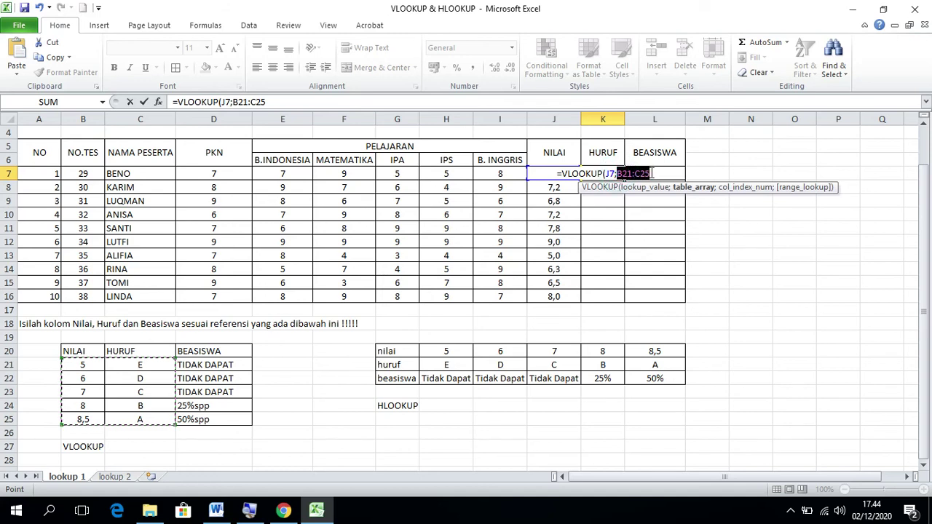
pyautogui.click(628, 174)
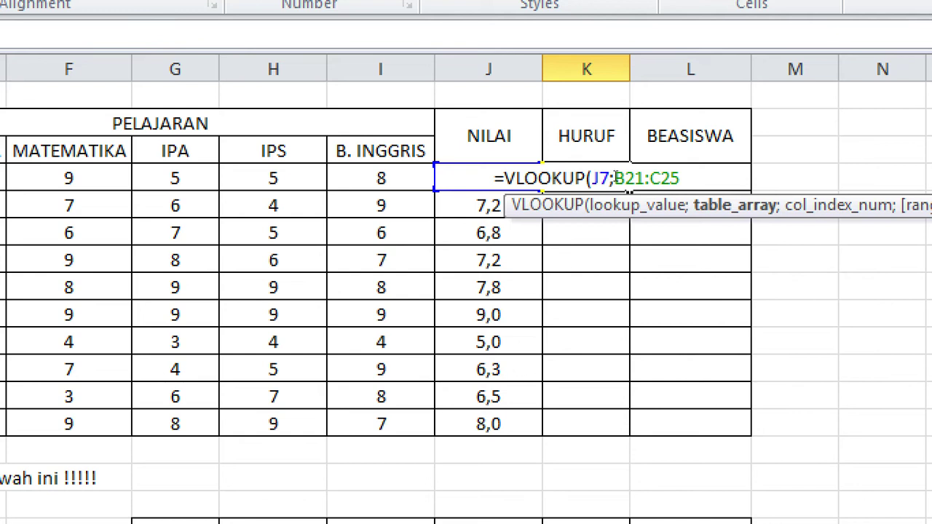
pyautogui.write('$')
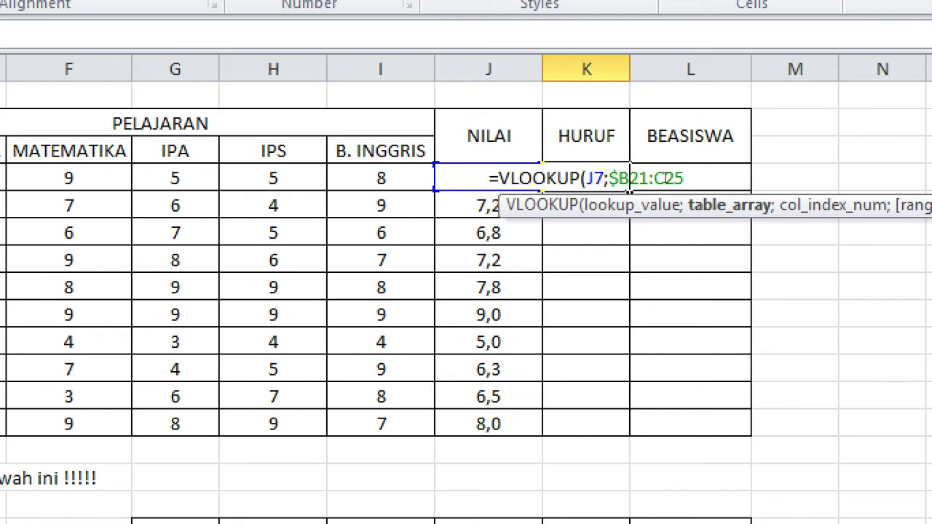
pyautogui.write('$')
pyautogui.click(655, 177)
pyautogui.write('$')
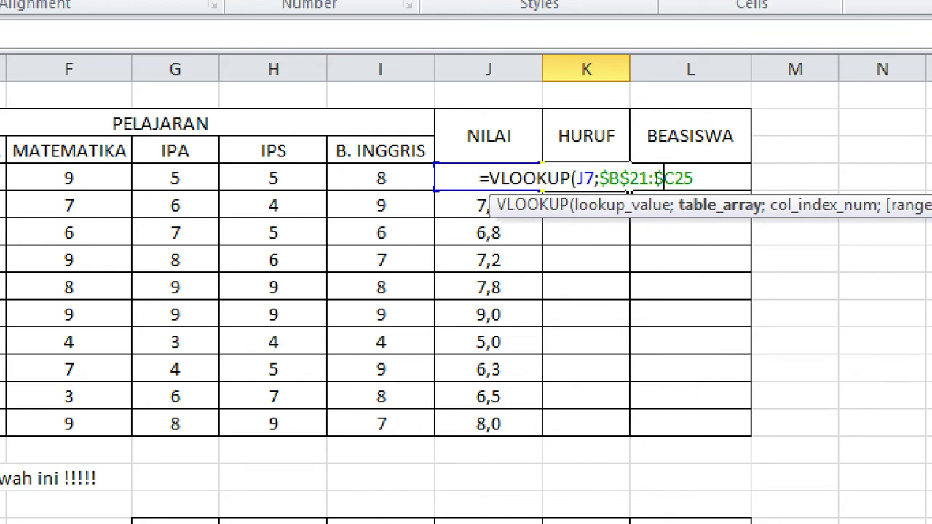
pyautogui.click(669, 178)
pyautogui.write('$')
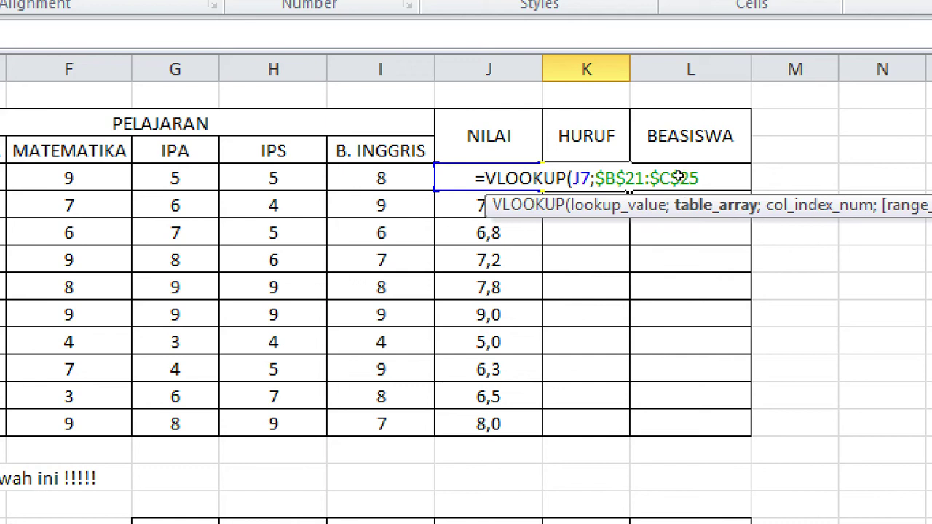
pyautogui.moveTo(596, 178); pyautogui.dragTo(698, 177)
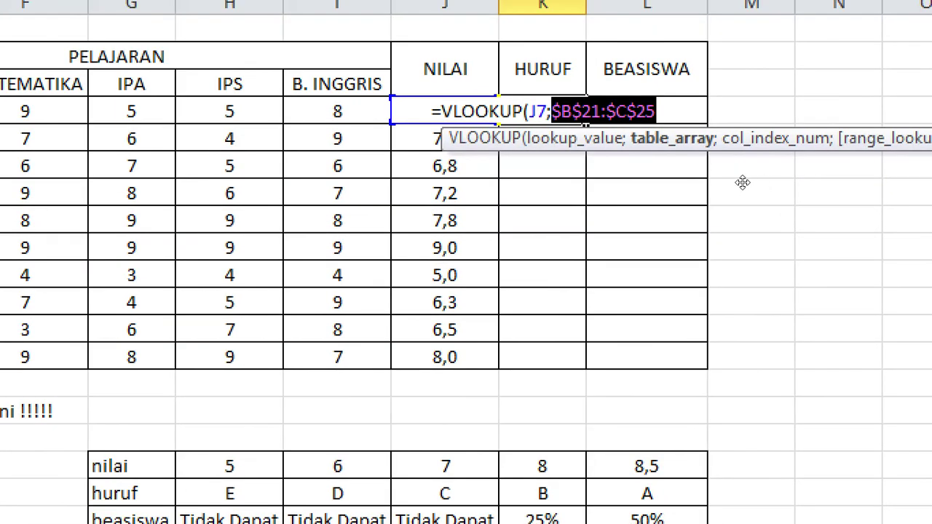
pyautogui.click(662, 175)
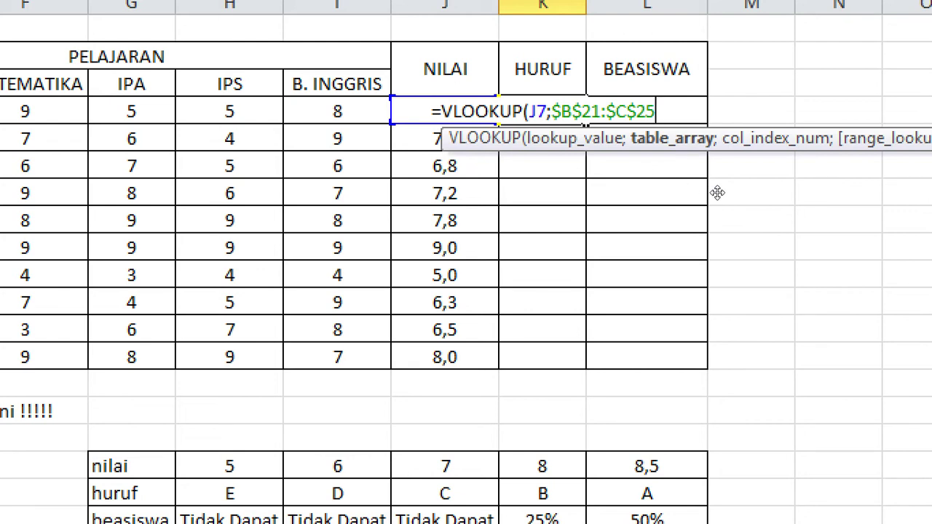
# Step: Set the column index of the K7 VLOOKUP formula to 2, the HURUF column
pyautogui.write(';')
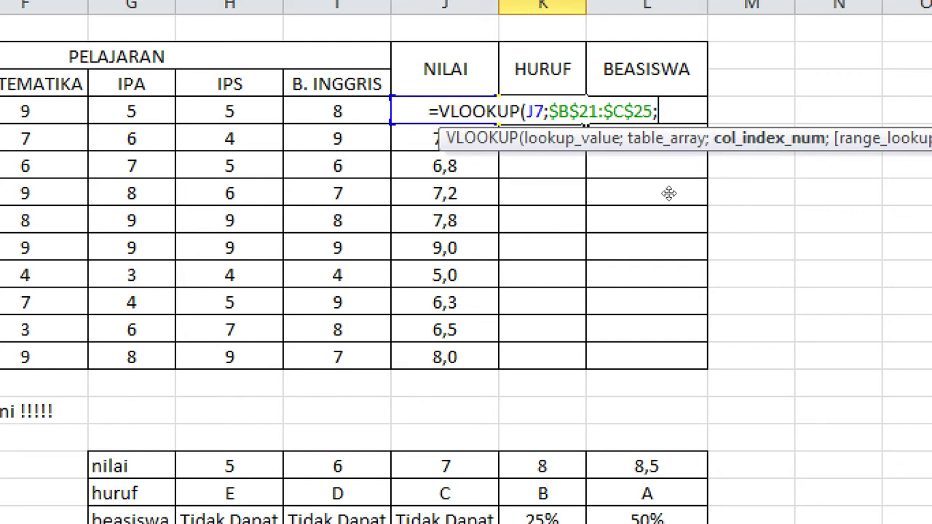
pyautogui.press('BackSpace')
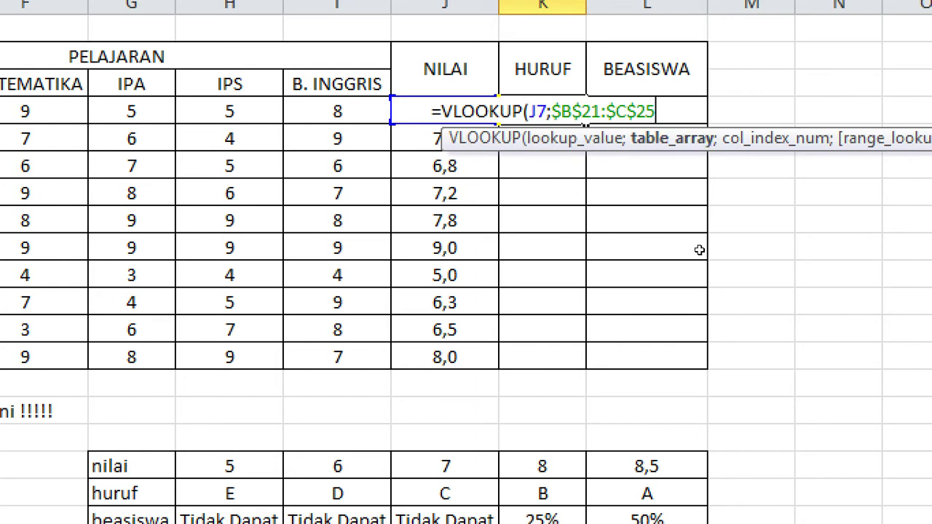
pyautogui.write(';')
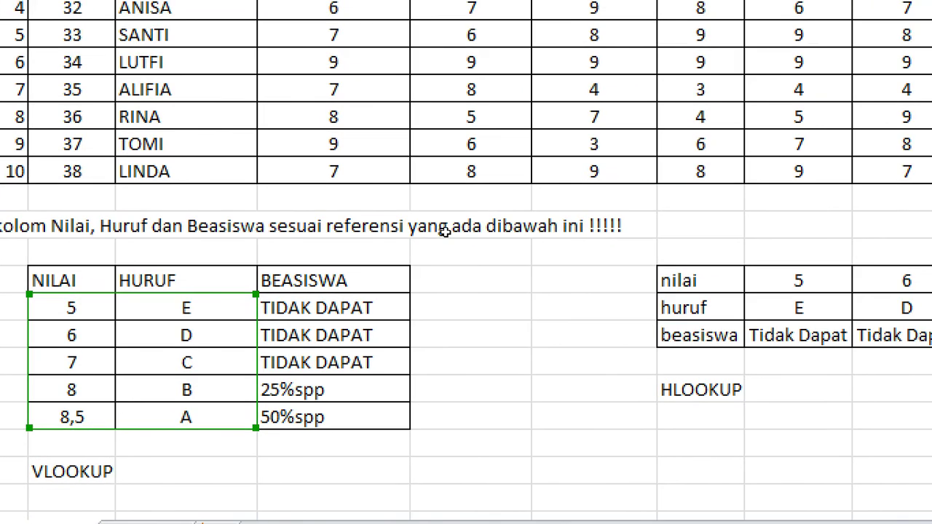
pyautogui.write(';')
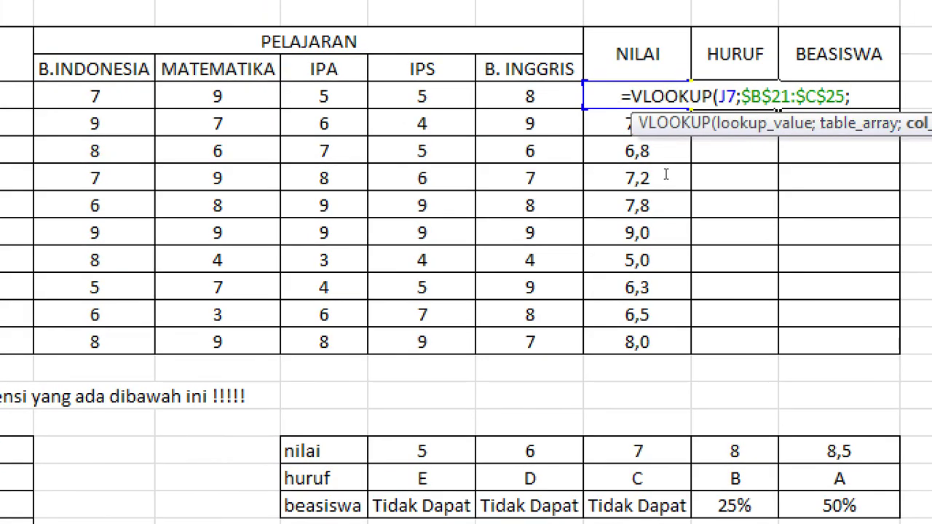
pyautogui.write('2')
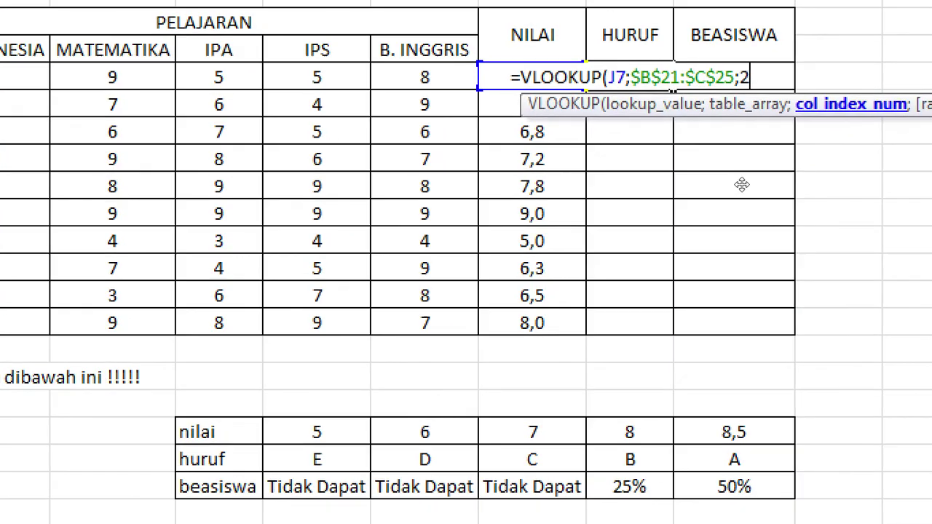
# Step: Set the range lookup to TRUE for an approximate match, then close and enter the K7 formula
pyautogui.write(';')
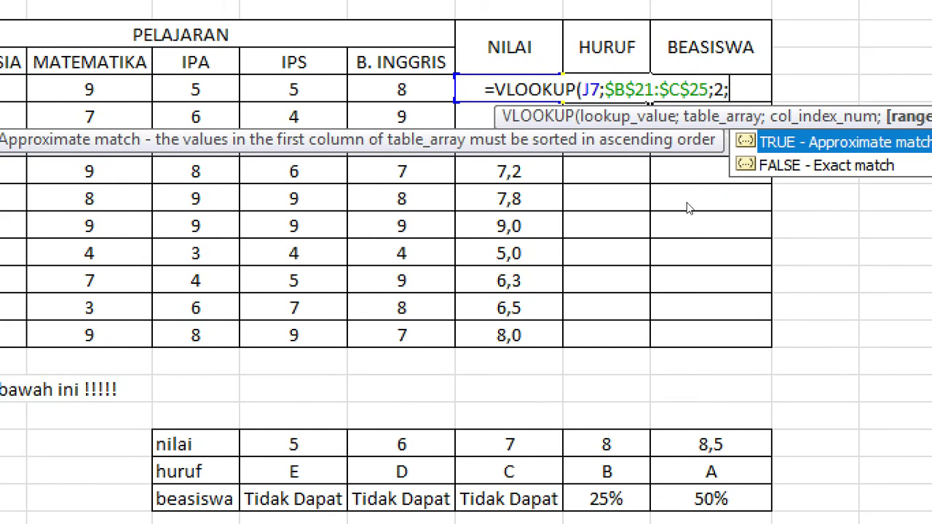
pyautogui.click(685, 201)
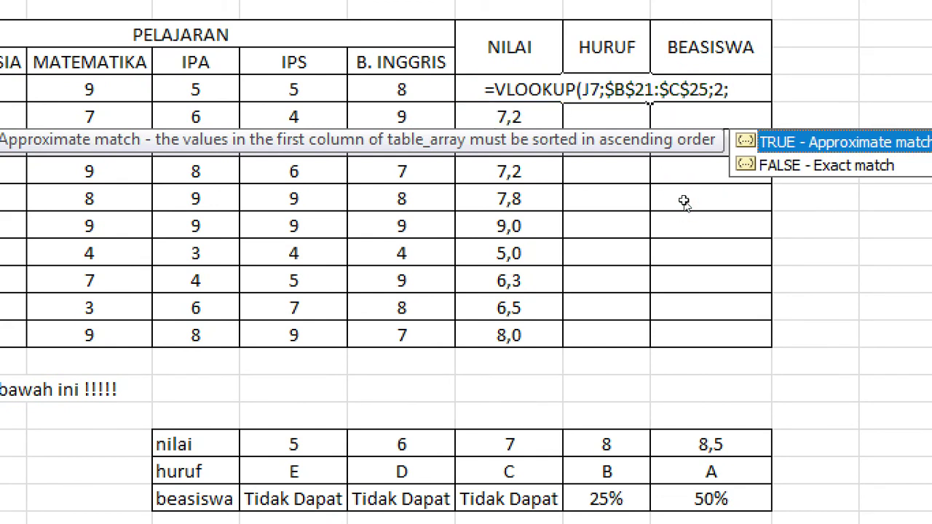
pyautogui.press('Tab')
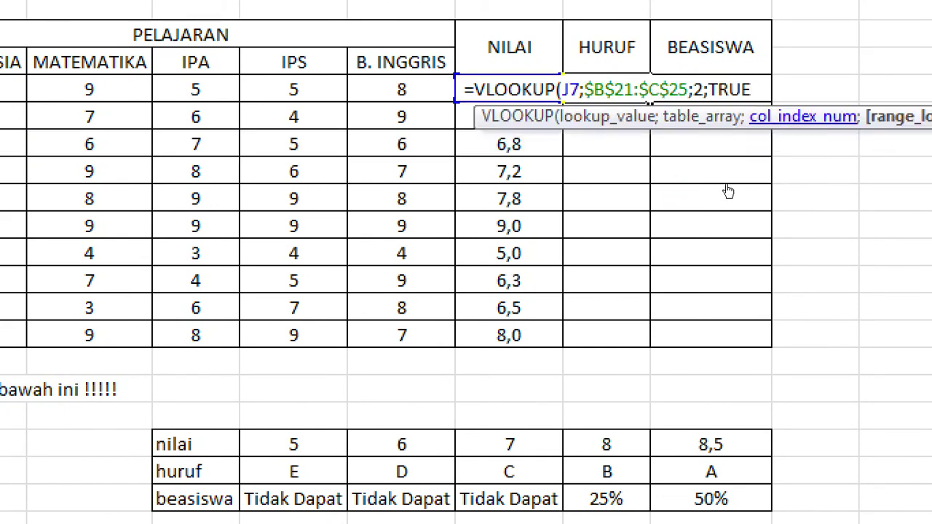
pyautogui.write(')')
pyautogui.press('Return')
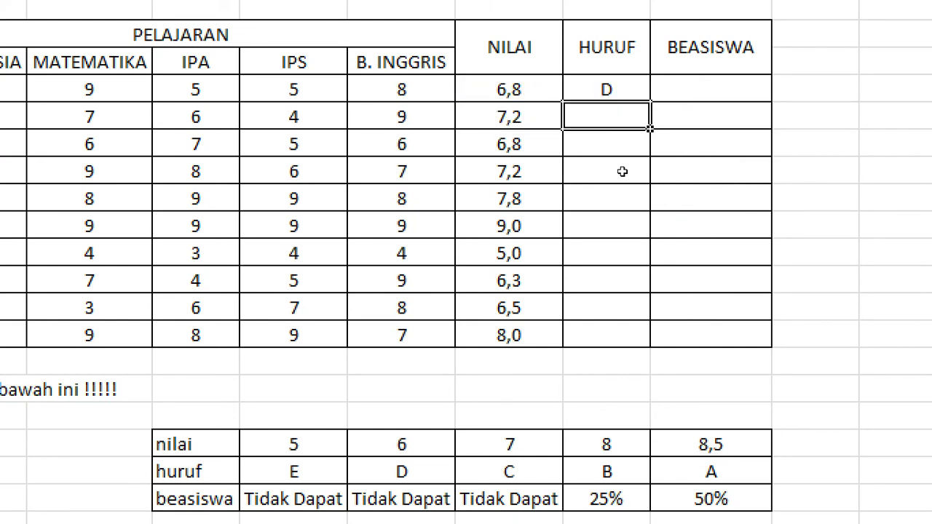
# Step: Fill the K7 formula down the HURUF column to K16 and select L7, the first BEASISWA cell
pyautogui.press('Up')
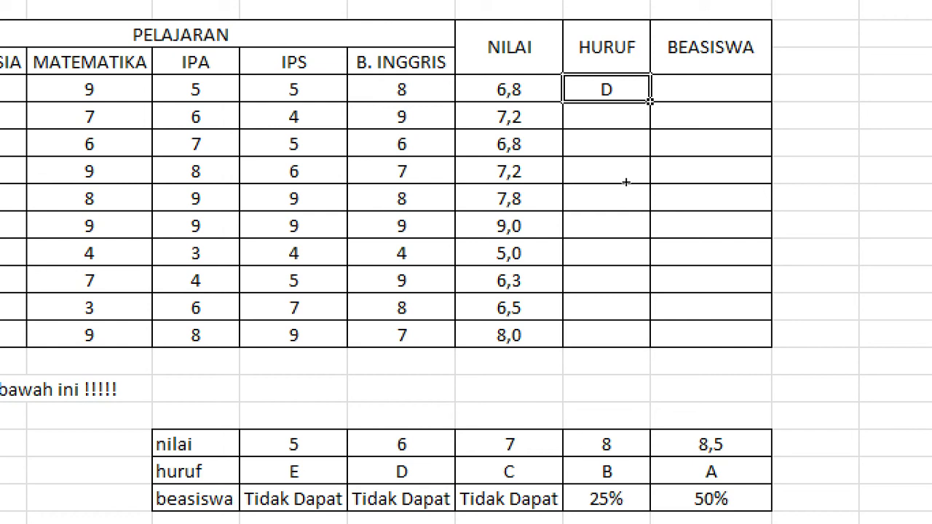
pyautogui.moveTo(625, 181); pyautogui.dragTo(618, 301)
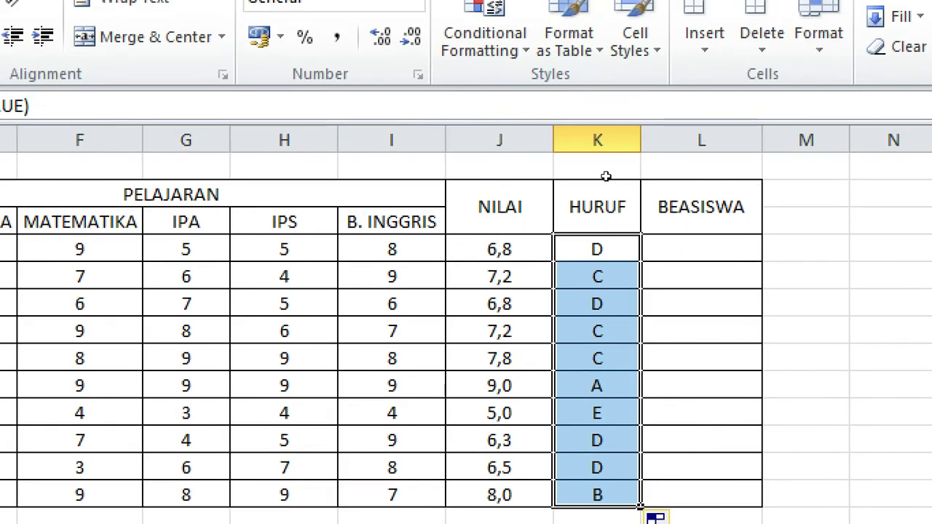
pyautogui.click(606, 176)
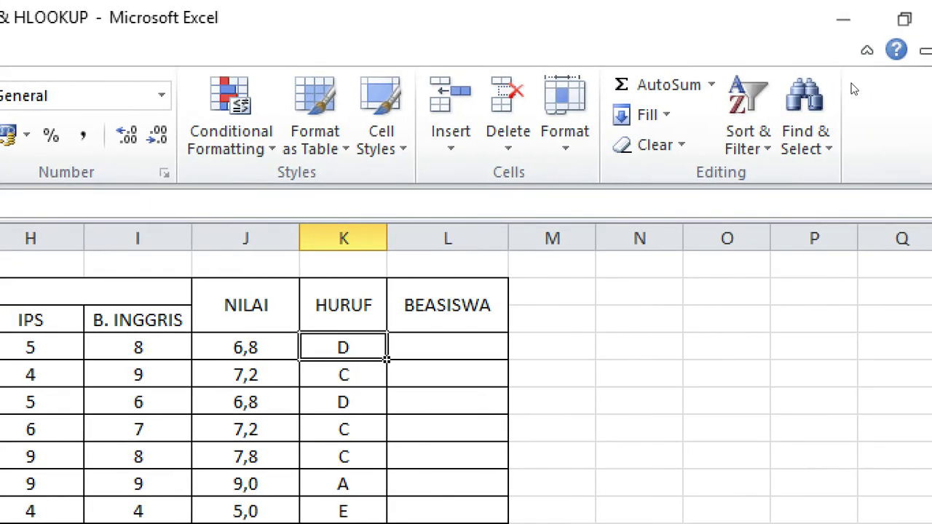
pyautogui.press('Right')
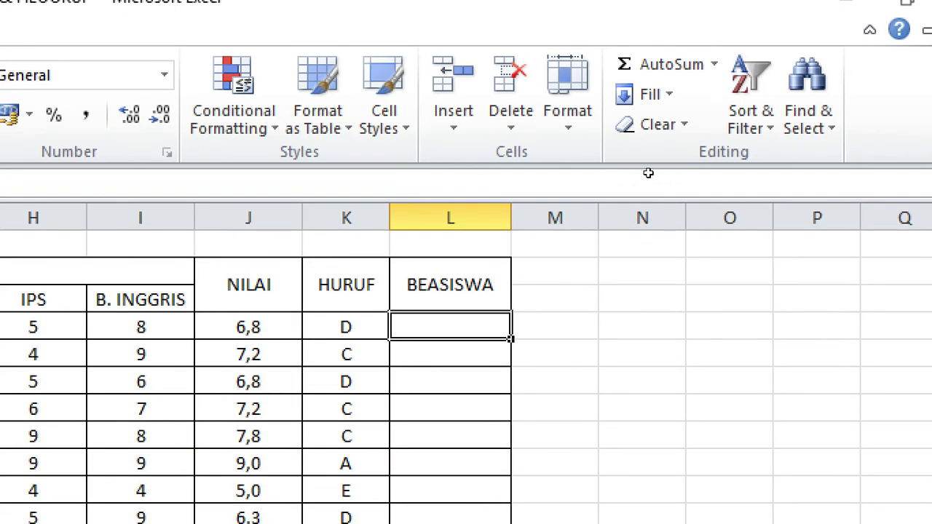
pyautogui.press('Left')
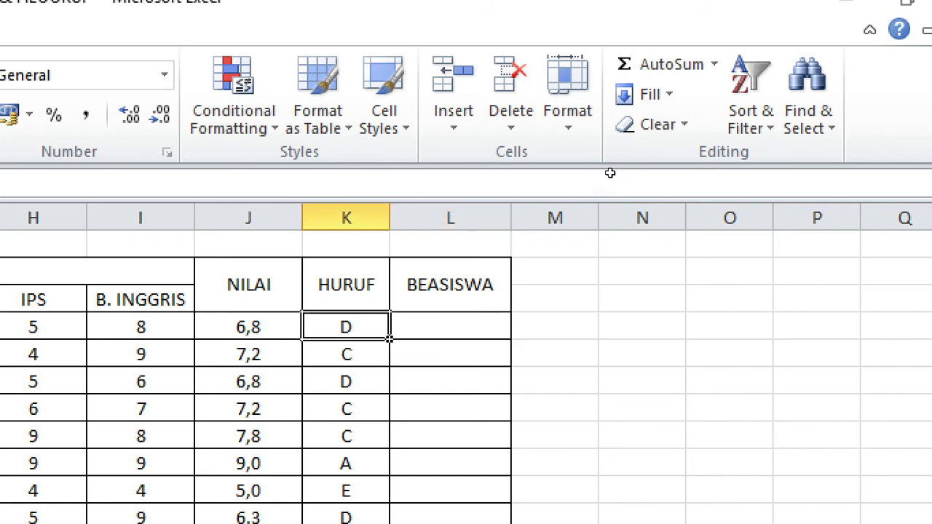
pyautogui.press('Right')
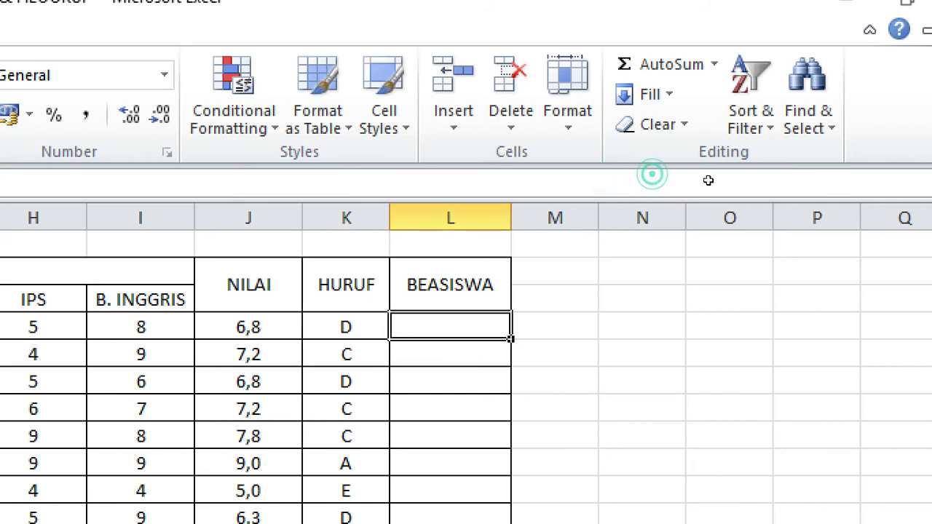
# Step: Start a VLOOKUP formula in L7 with the NILAI cell J7 as the lookup value
pyautogui.write('=')
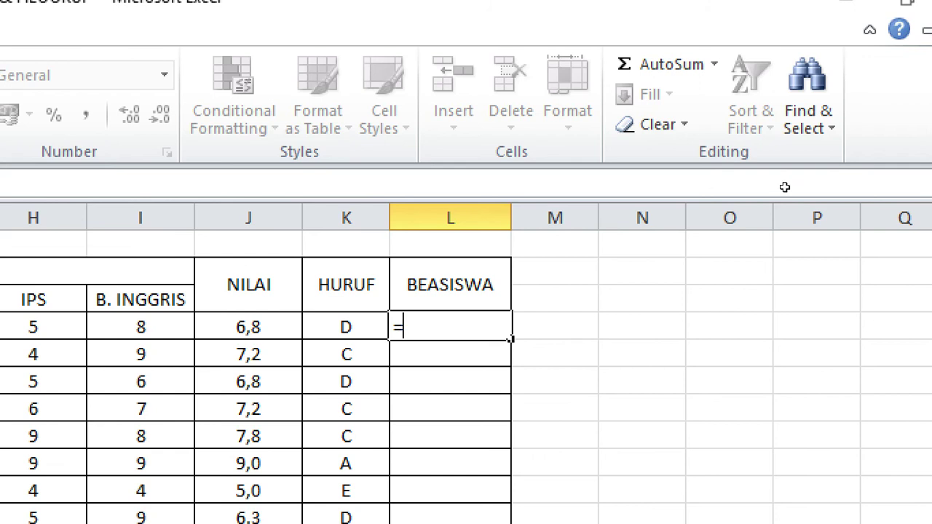
pyautogui.write('VLOO')
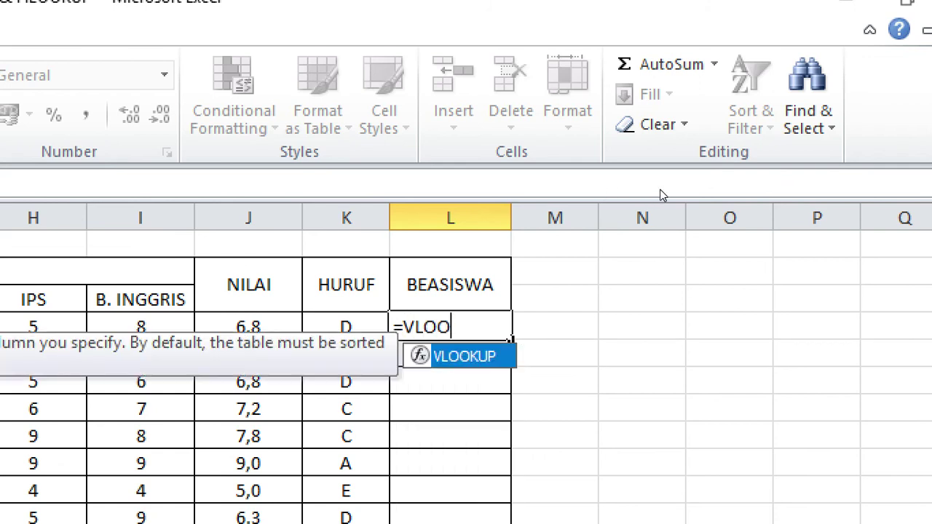
pyautogui.press('Tab')
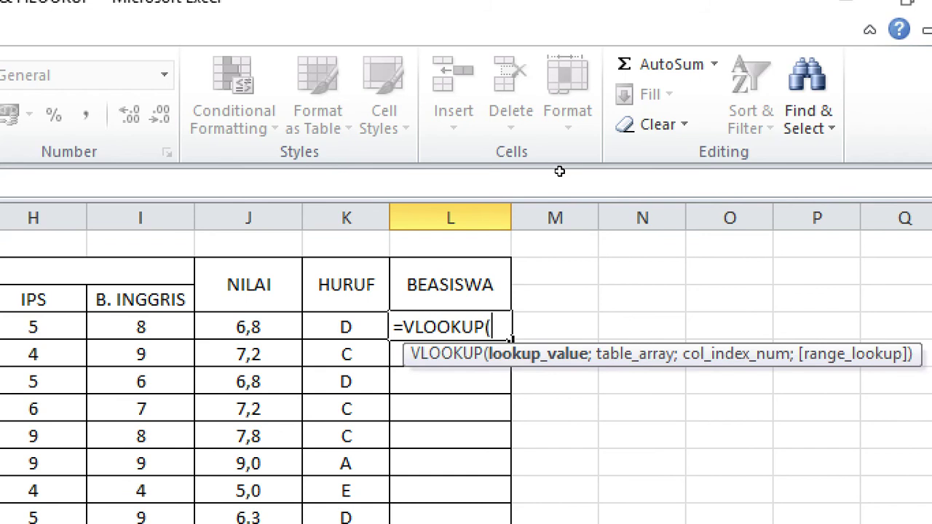
pyautogui.press('Left')
pyautogui.press('Left')
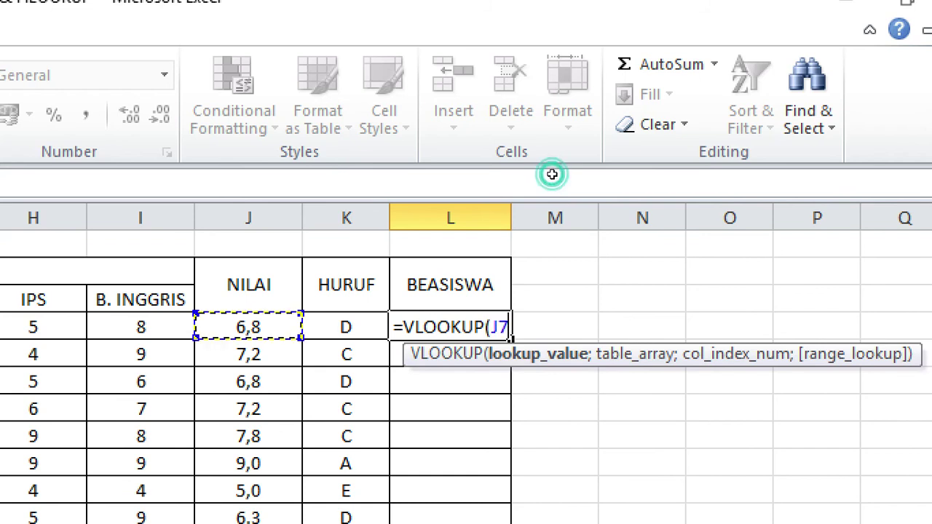
pyautogui.write(';')
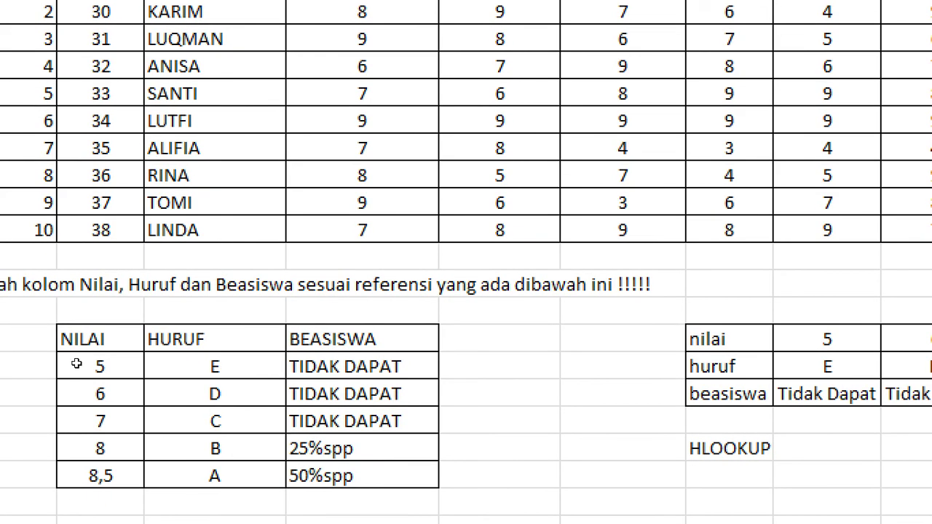
pyautogui.moveTo(76, 365); pyautogui.dragTo(145, 422)
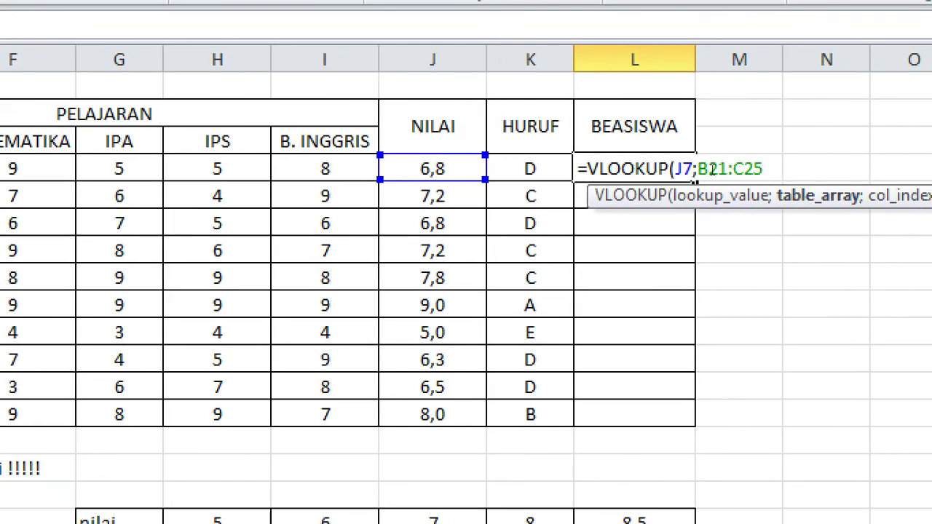
pyautogui.press('F4')
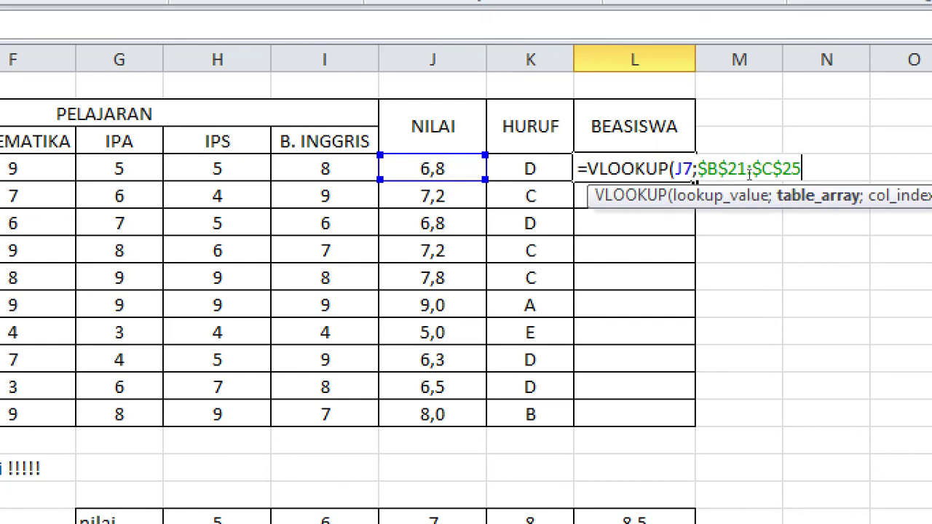
pyautogui.write(';')
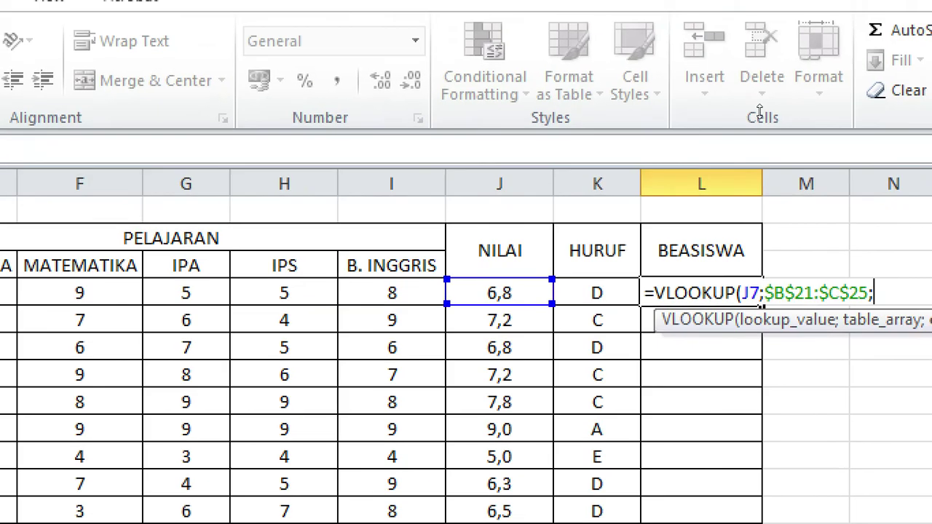
pyautogui.press('BackSpace')
pyautogui.press('BackSpace')
pyautogui.press('BackSpace')
pyautogui.press('BackSpace')
pyautogui.press('BackSpace')
pyautogui.press('BackSpace')
pyautogui.press('BackSpace')
pyautogui.press('BackSpace')
pyautogui.press('BackSpace')
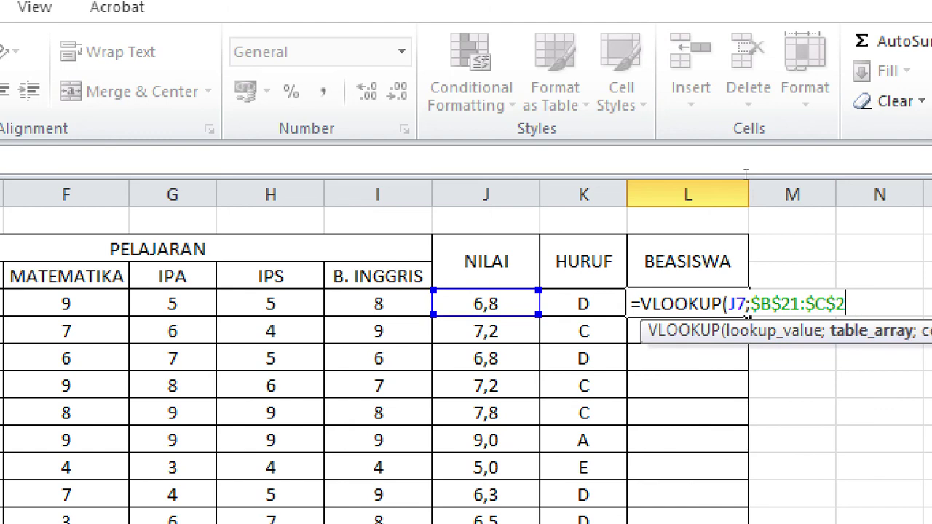
pyautogui.press('BackSpace')
pyautogui.press('BackSpace')
pyautogui.press('BackSpace')
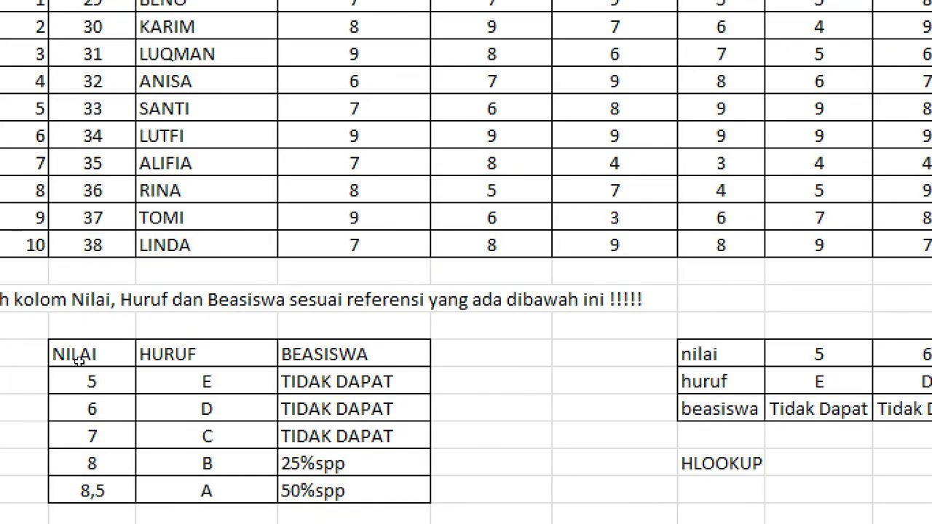
# Step: Set the table array of the L7 VLOOKUP formula to the absolute range $B$21:$D$25, covering NILAI, HURUF and BEASISWA
pyautogui.moveTo(80, 373); pyautogui.dragTo(245, 416)
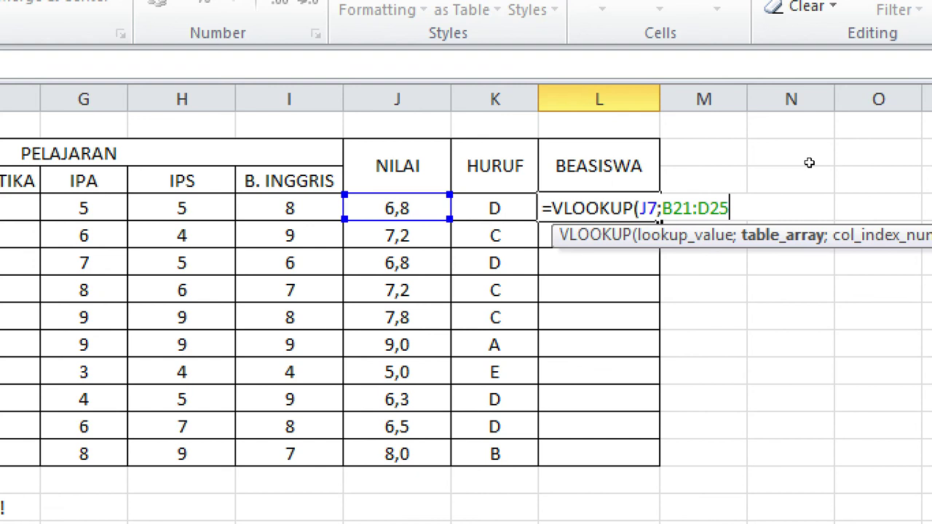
pyautogui.press('F4')
pyautogui.write(';')
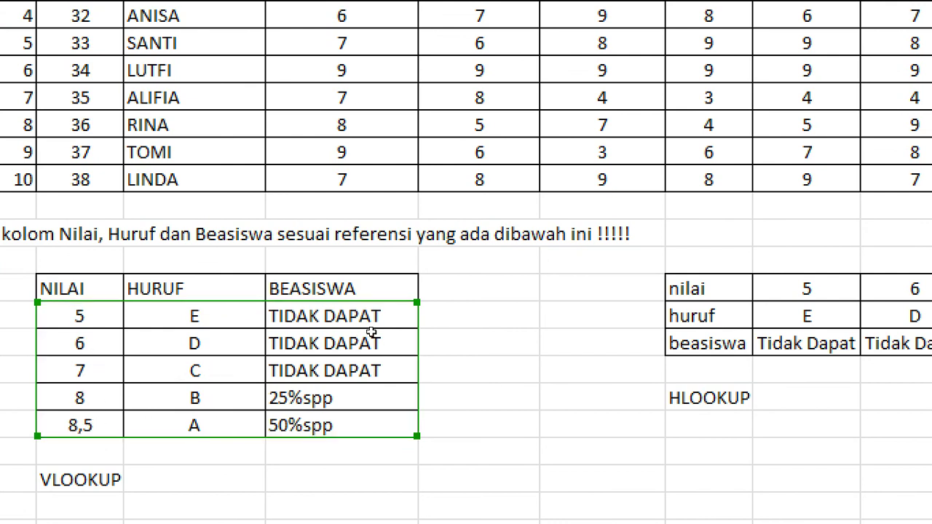
pyautogui.write(';')
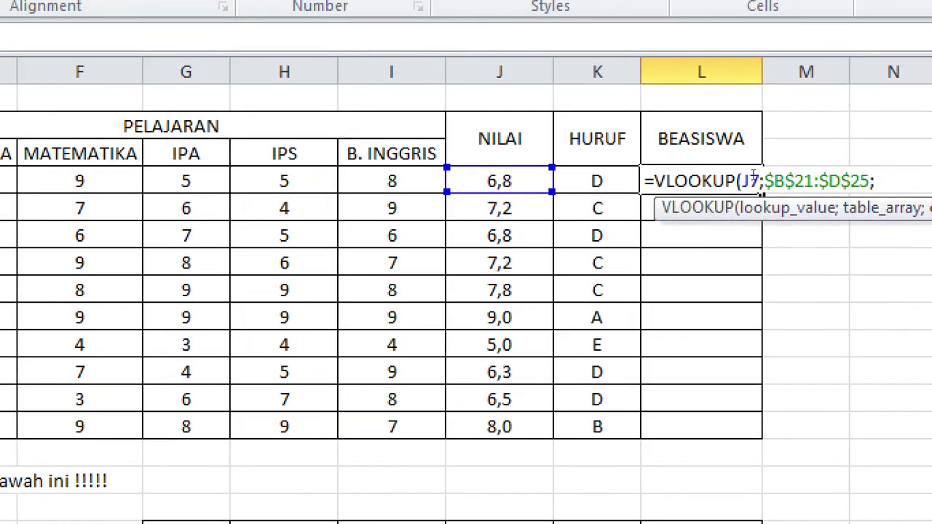
# Step: Set the L7 formula's column index to 3 and range lookup to TRUE, then close and enter it
pyautogui.click(752, 174)
pyautogui.write('3')
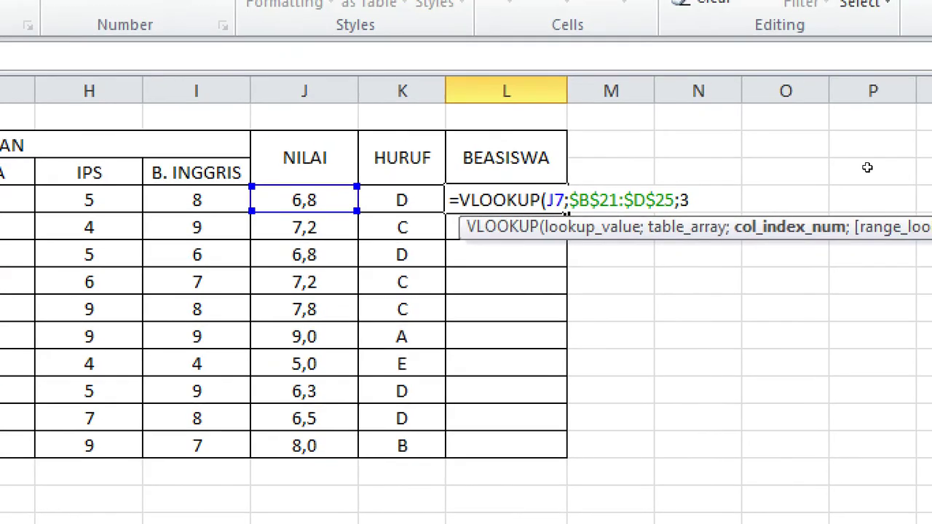
pyautogui.write(';')
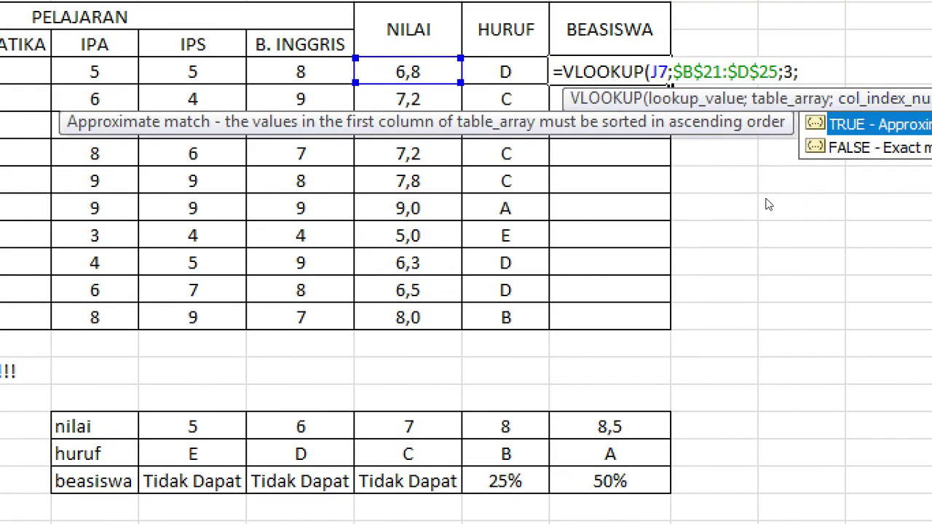
pyautogui.press('Tab')
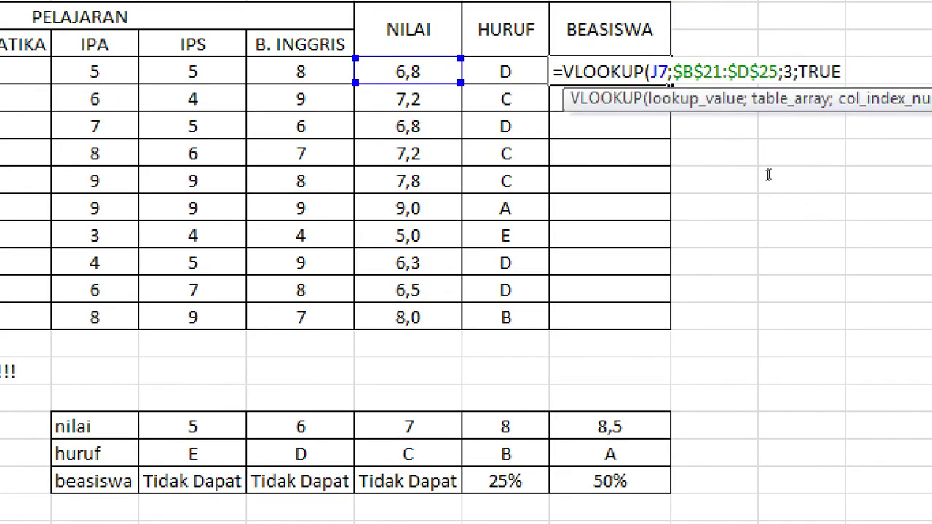
pyautogui.write(')')
pyautogui.press('Return')
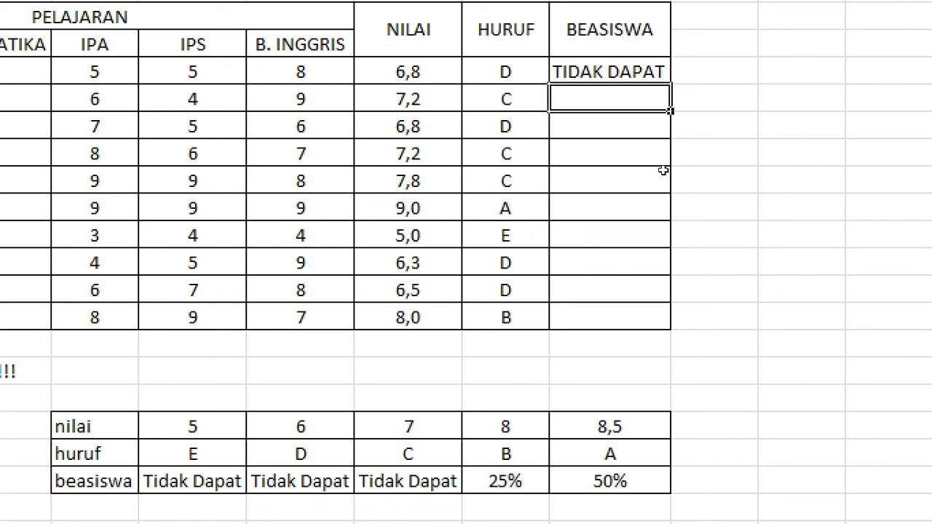
# Step: Fill the L7 VLOOKUP formula down the BEASISWA column for the remaining students
pyautogui.press('Up')
pyautogui.moveTo(688, 183); pyautogui.dragTo(682, 298)
pyautogui.moveTo(682, 298); pyautogui.dragTo(683, 300)
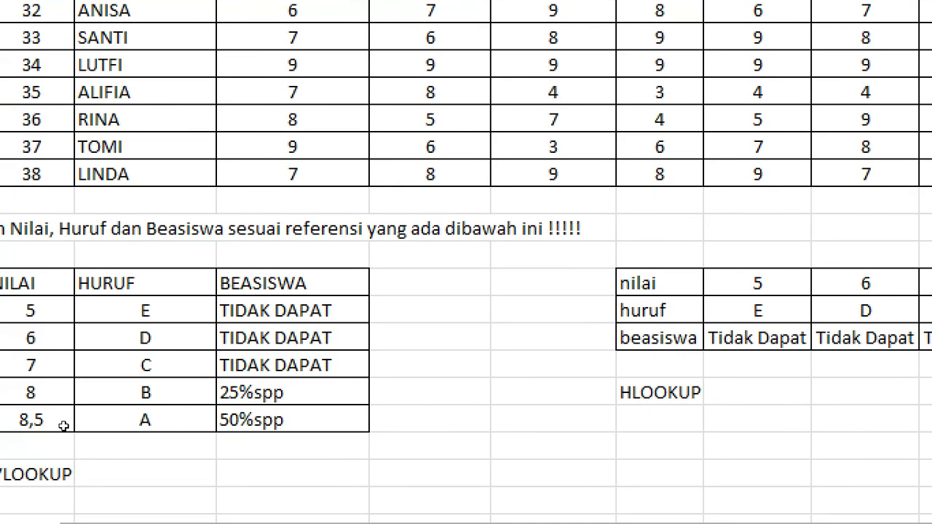